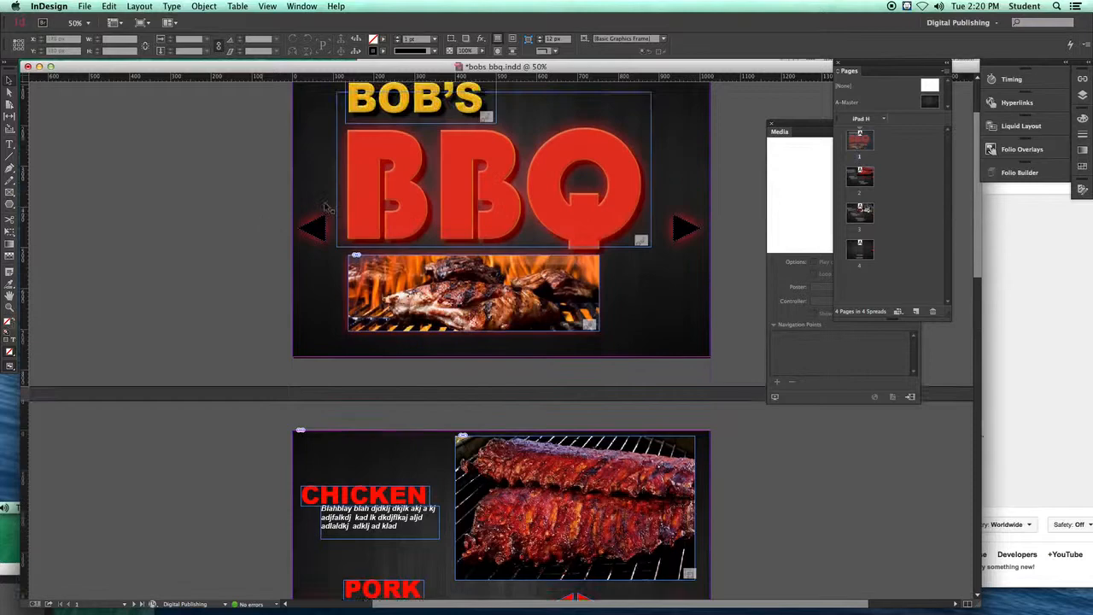
Step: Bring up the Media panel and move it beside the last page, which holds the VIDEO and SOUND labels
scroll(268, 231, "down", 5)
scroll(267, 228, "down", 6)
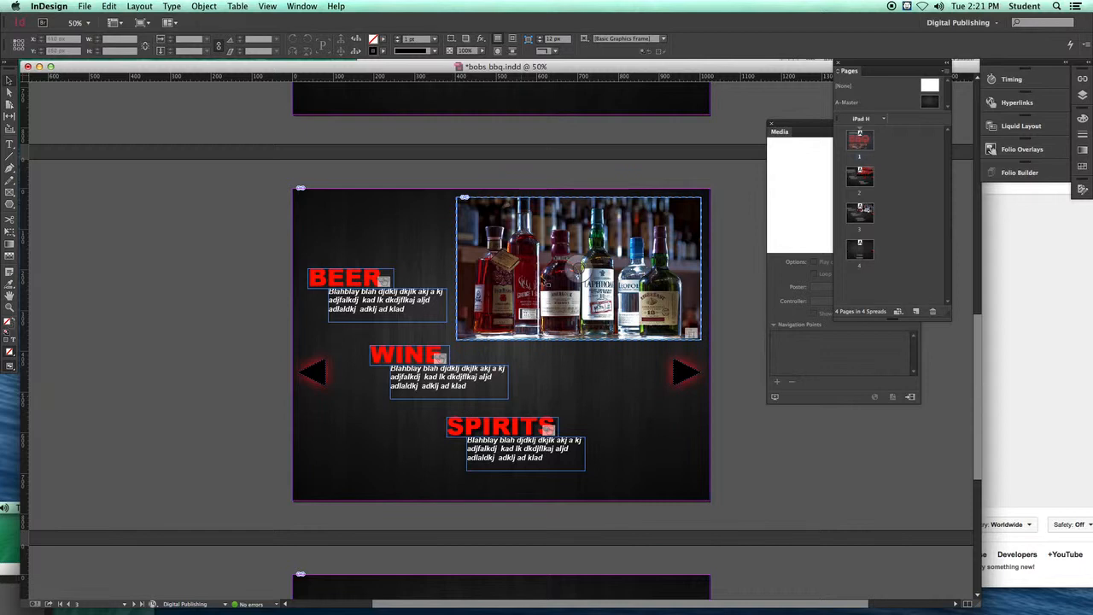
scroll(337, 294, "down", 3)
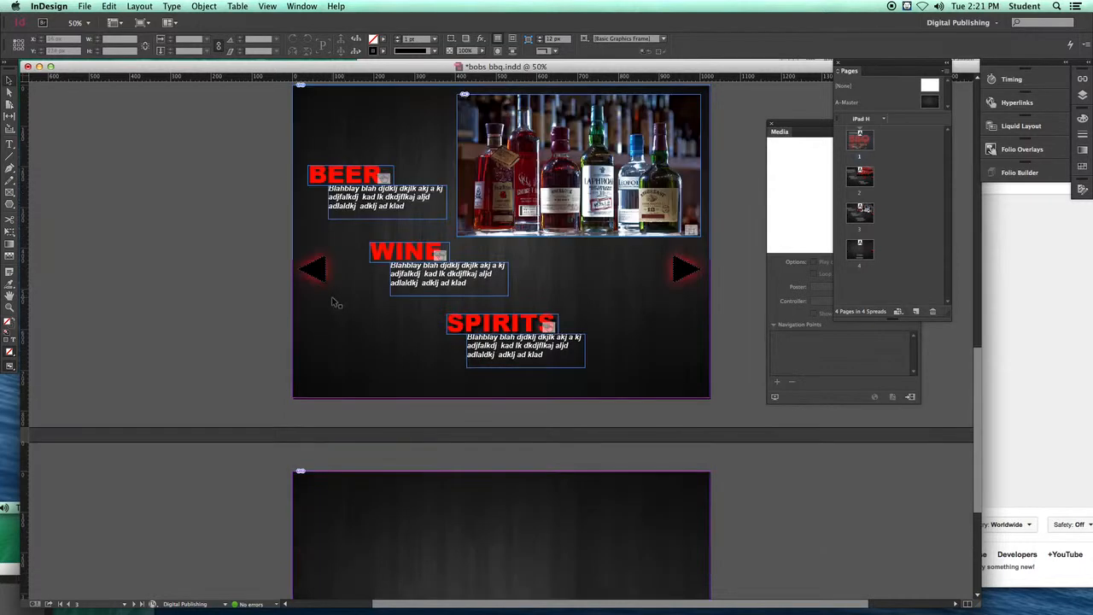
scroll(337, 301, "down", 5)
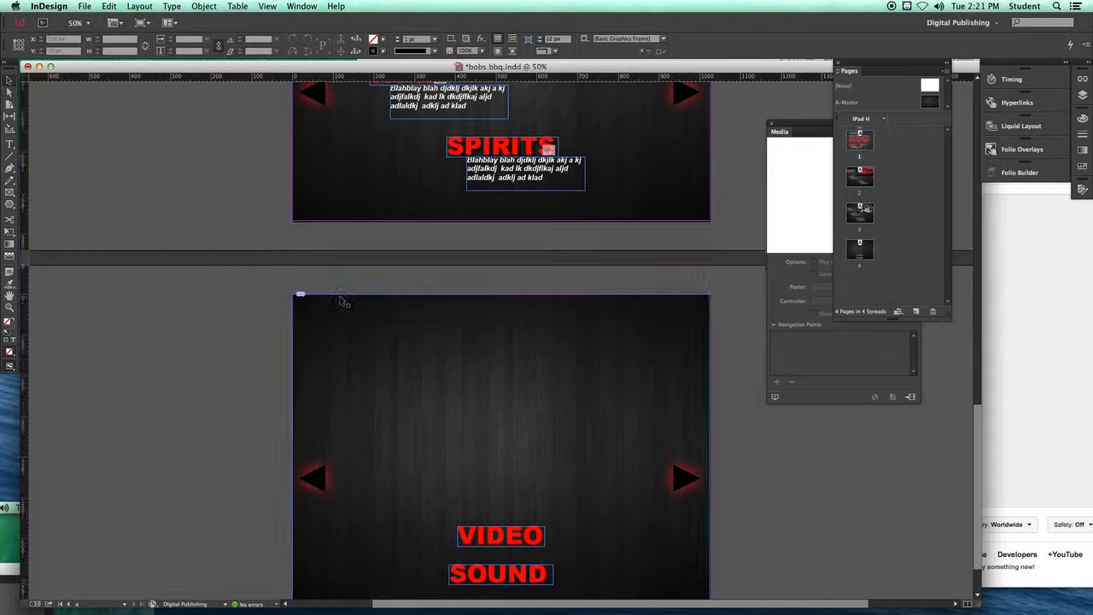
scroll(342, 302, "down", 2)
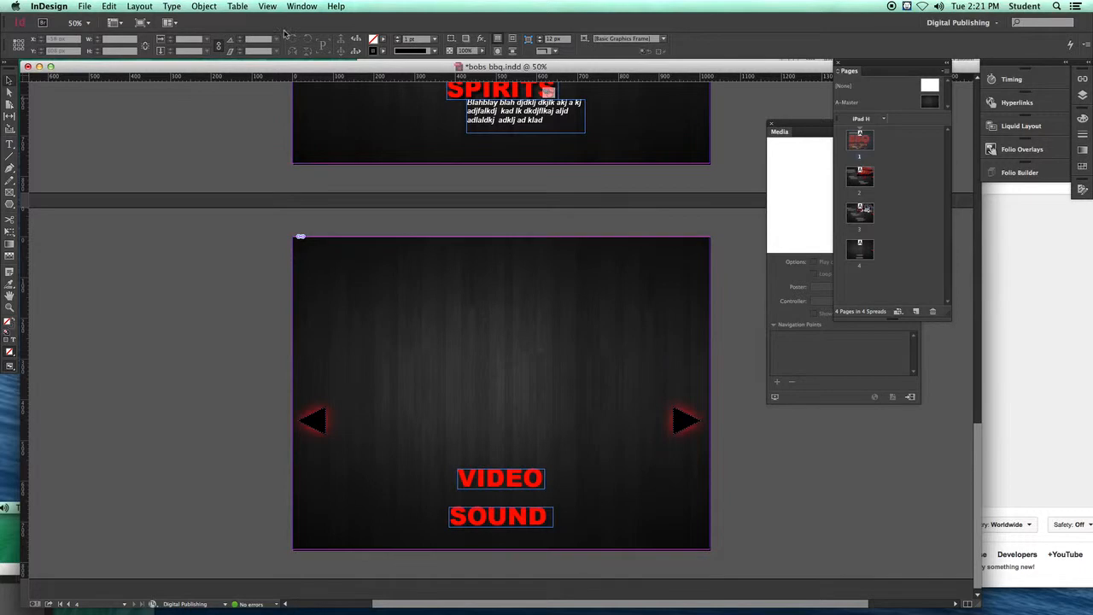
left_click(303, 6)
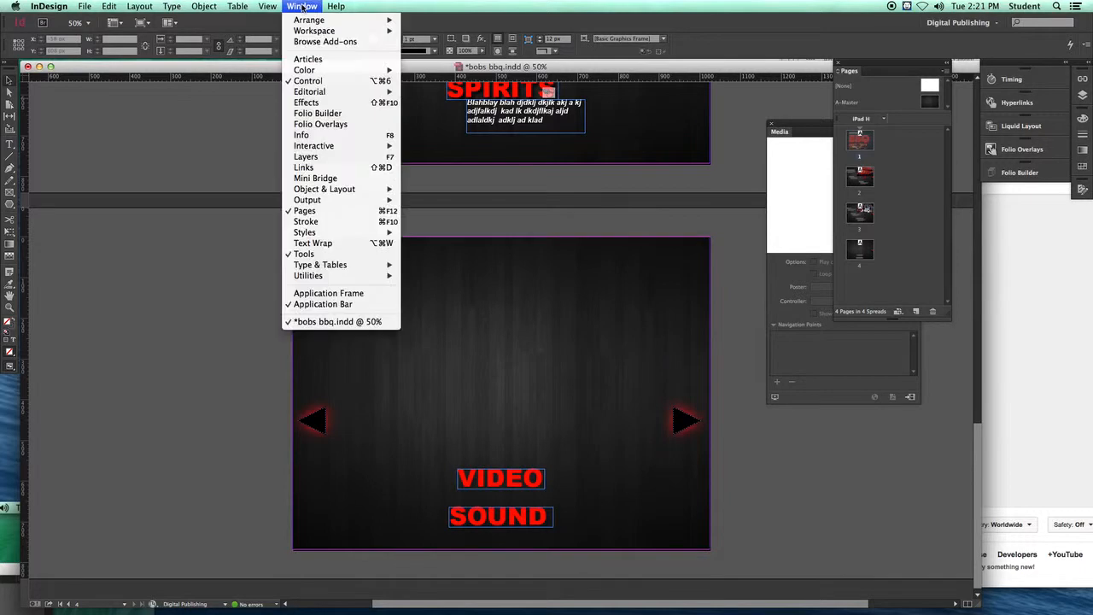
mouse_move(333, 147)
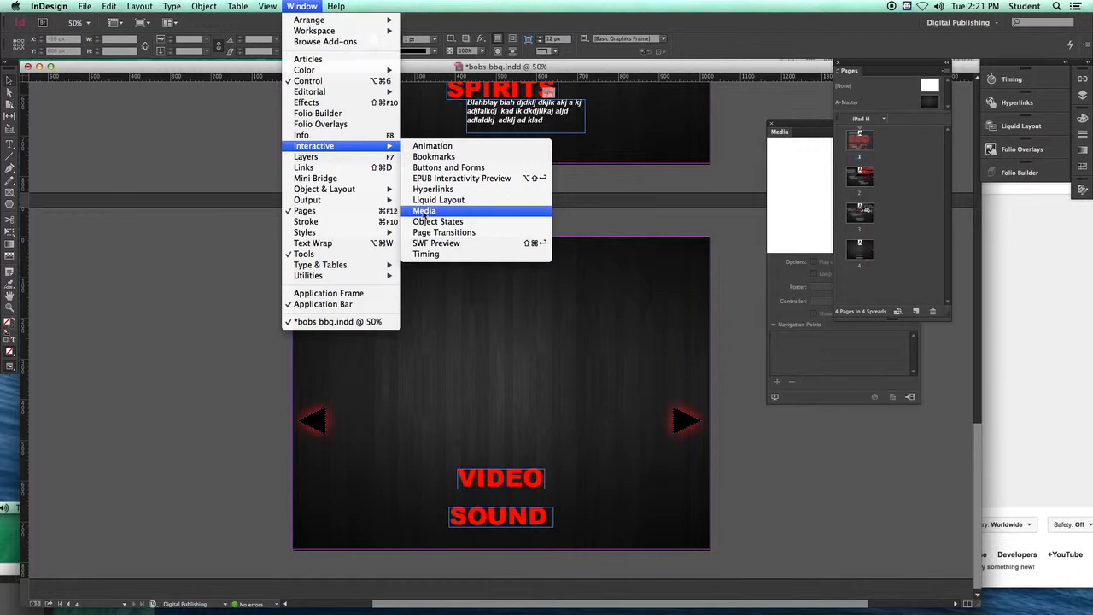
left_click(424, 211)
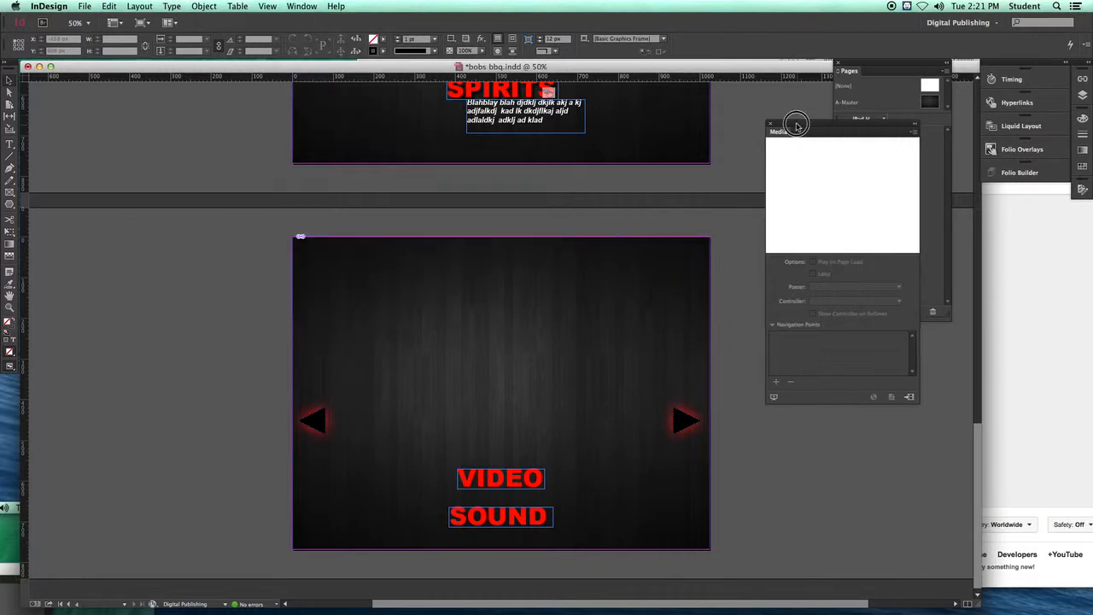
left_click_drag(796, 126, 682, 109)
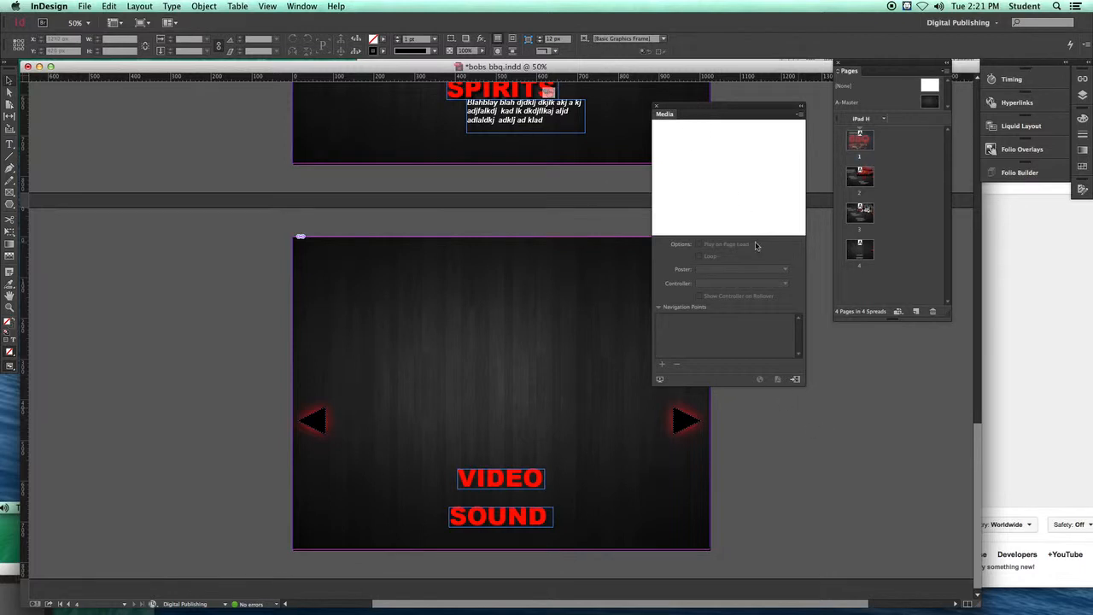
Step: Place the video For the Love of BBQ-SD.mp4 from the bobs bbq links folder onto the last page
left_click(795, 381)
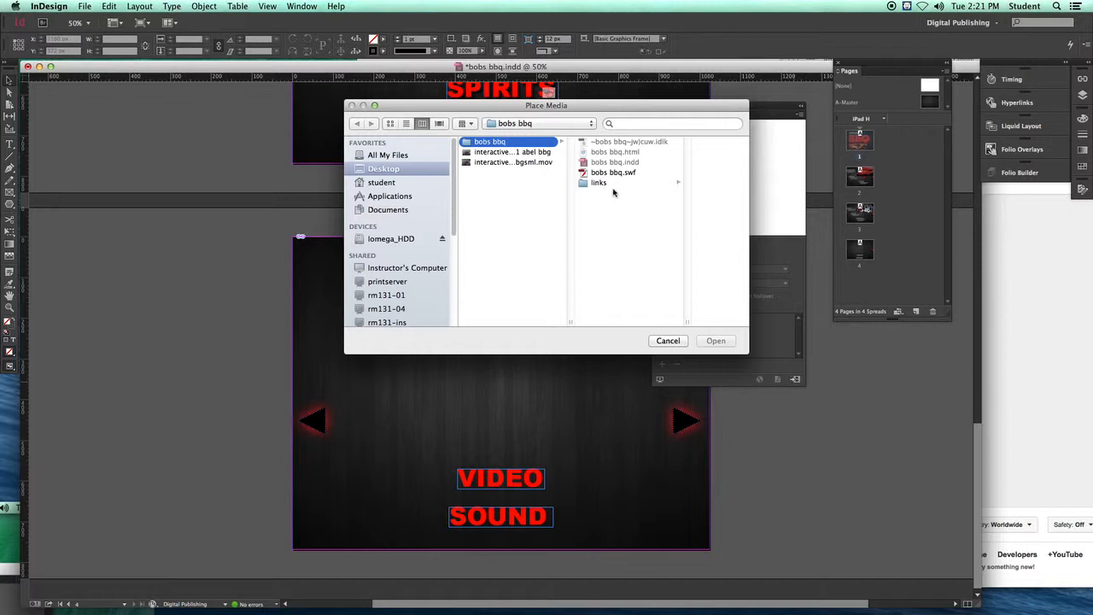
left_click(389, 170)
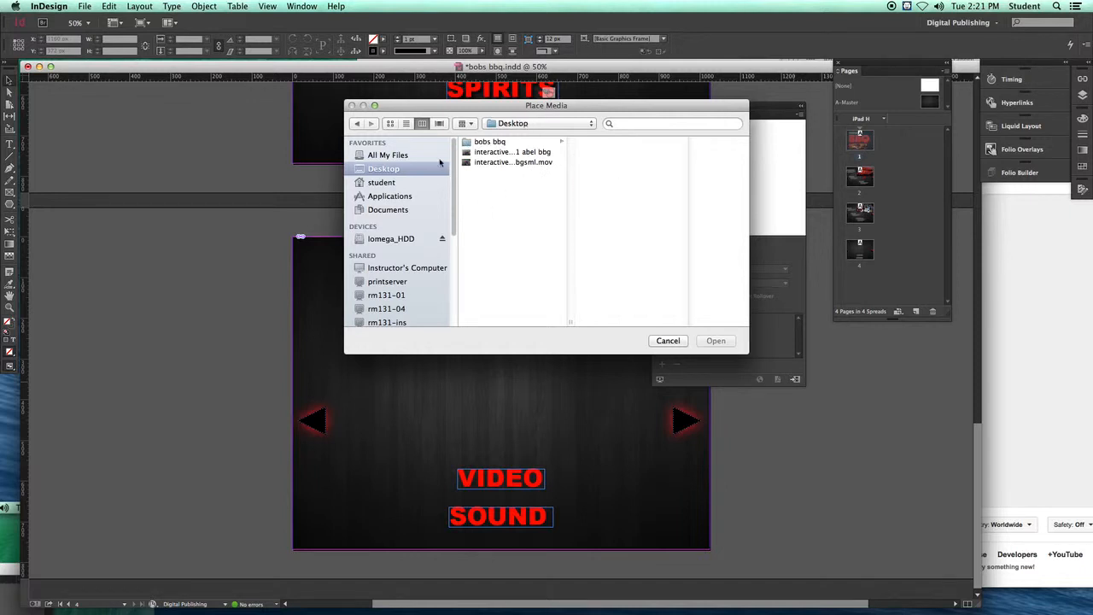
left_click(491, 141)
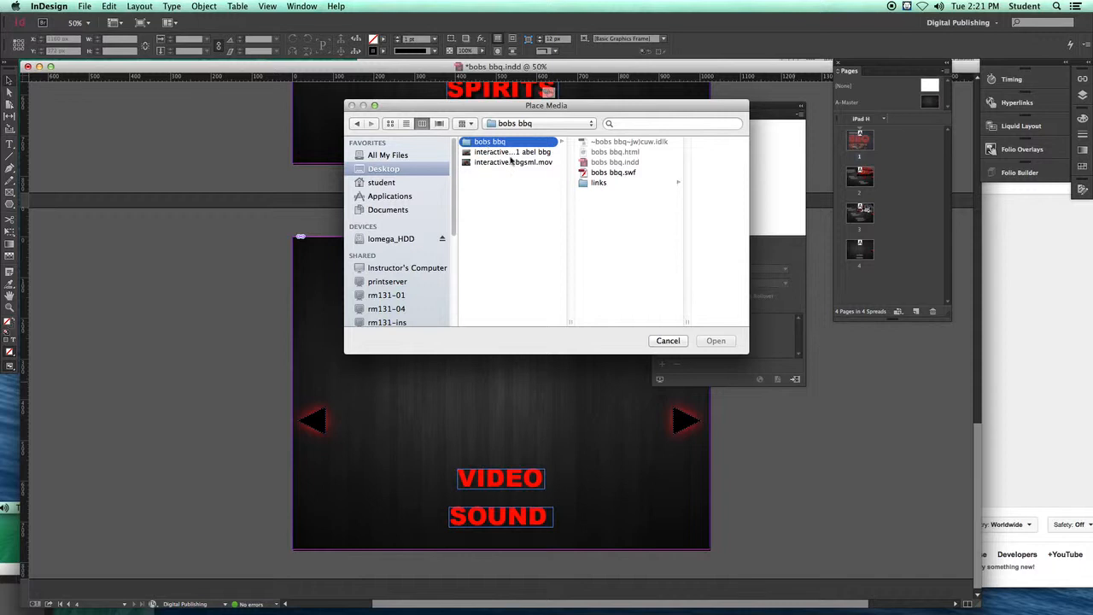
left_click(583, 186)
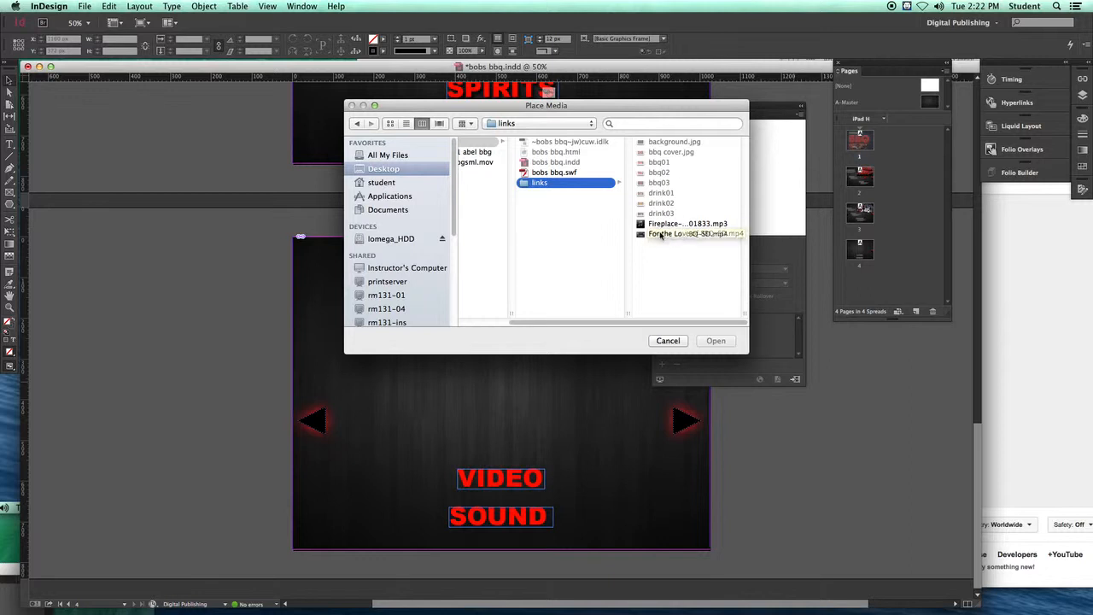
left_click(656, 235)
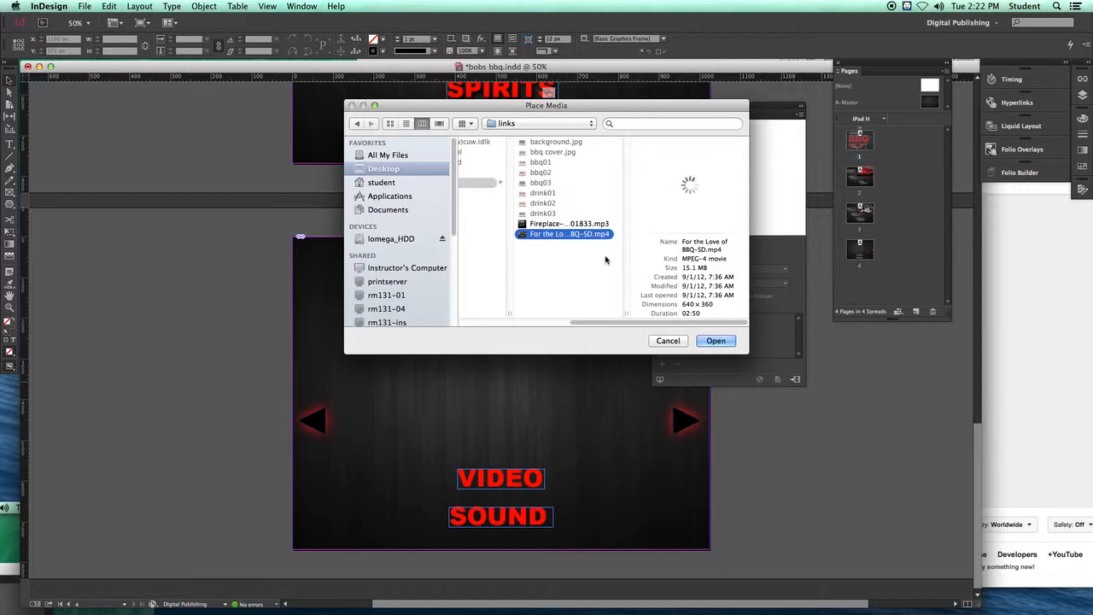
left_click(708, 341)
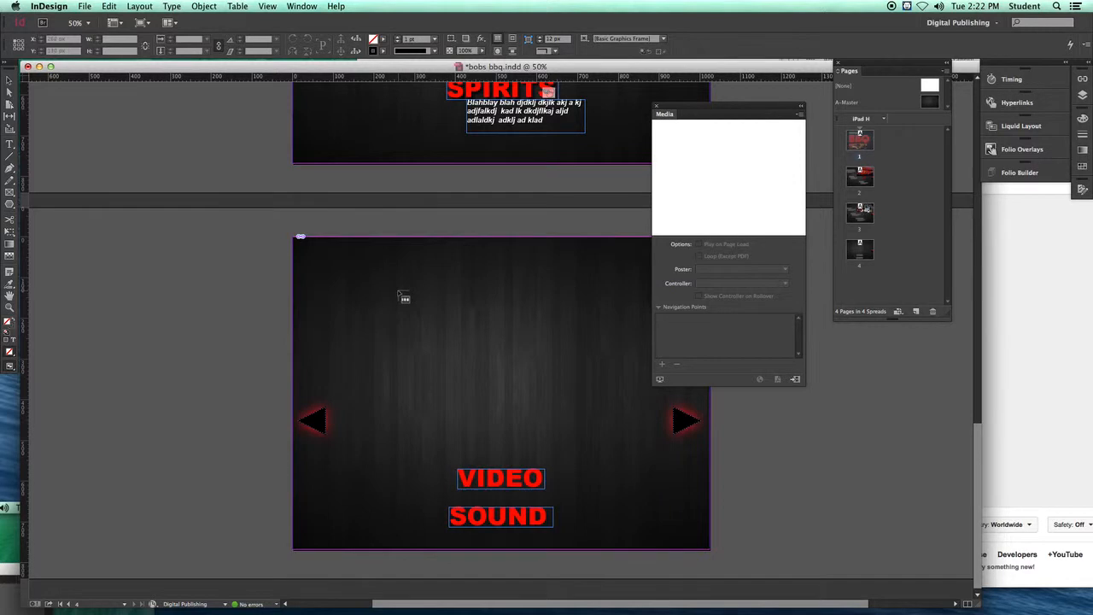
left_click(399, 291)
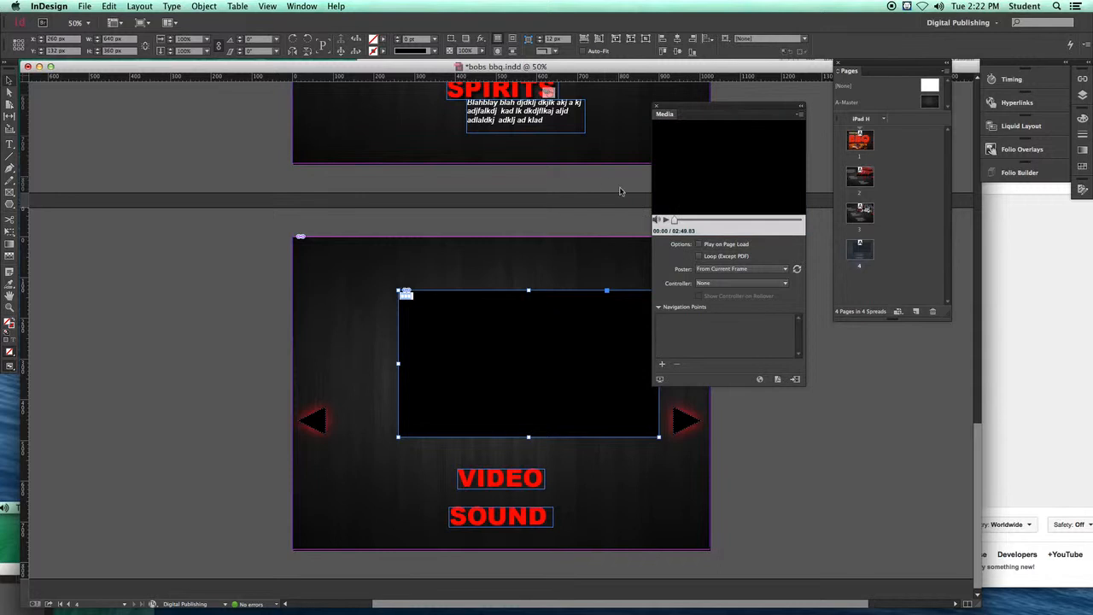
Step: Set the video to loop without playing on page load, and use the frame at about 1:50 as its poster
left_click(667, 221)
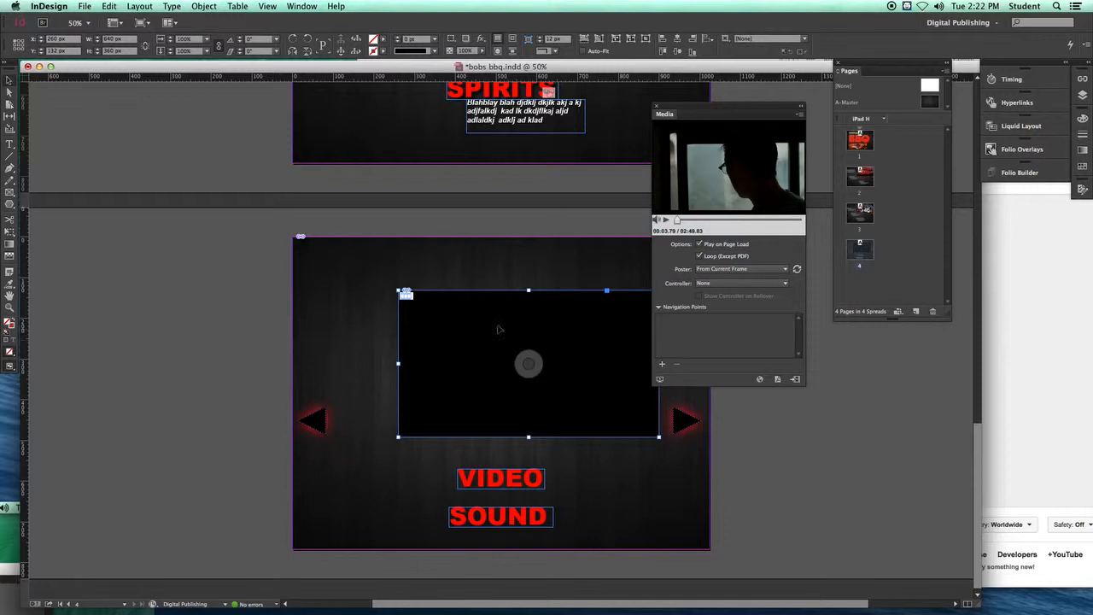
left_click(699, 244)
left_click_drag(677, 221, 757, 220)
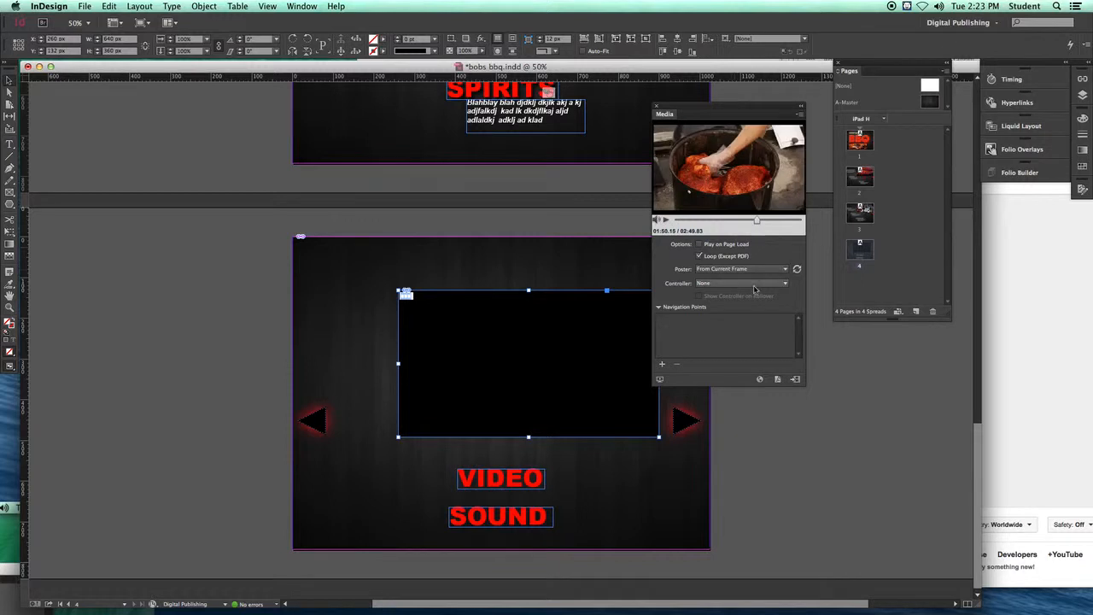
left_click(782, 272)
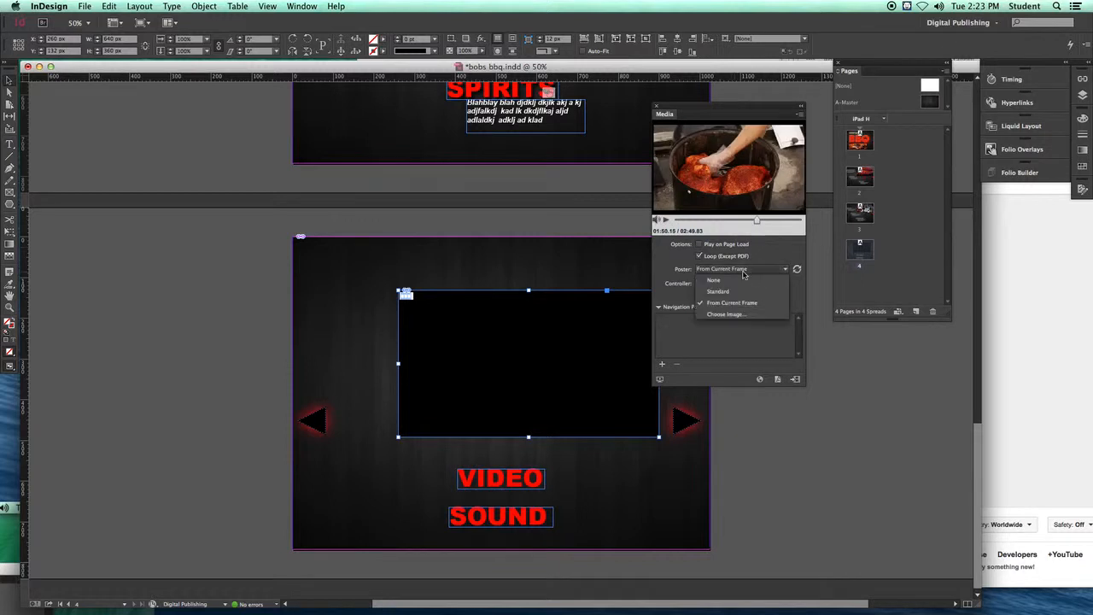
left_click(710, 305)
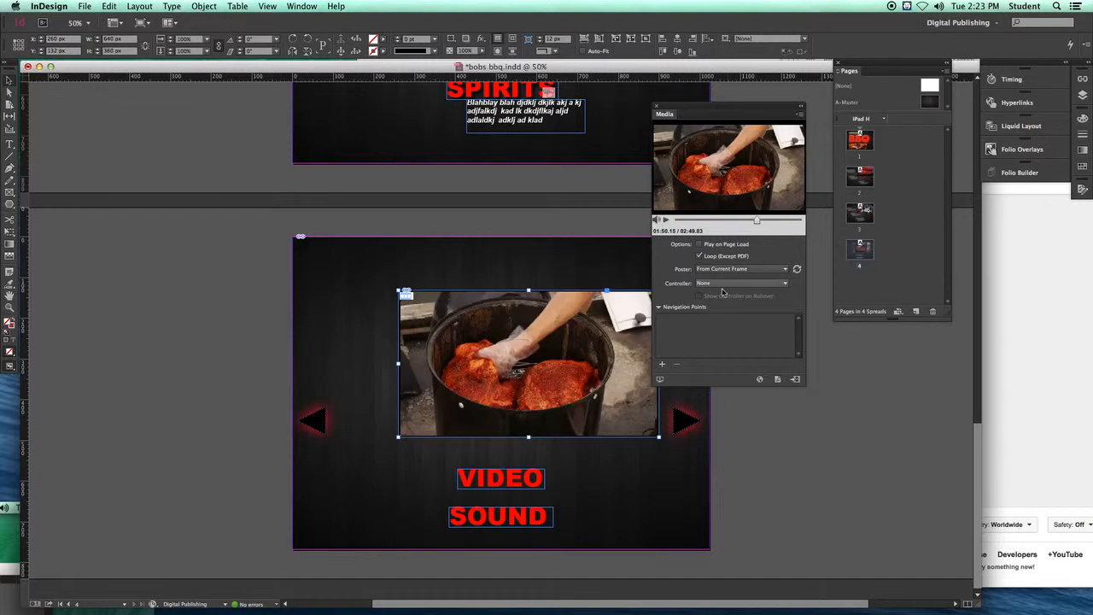
Step: Set the video's controller to SkinOverAll and save the document
left_click(782, 282)
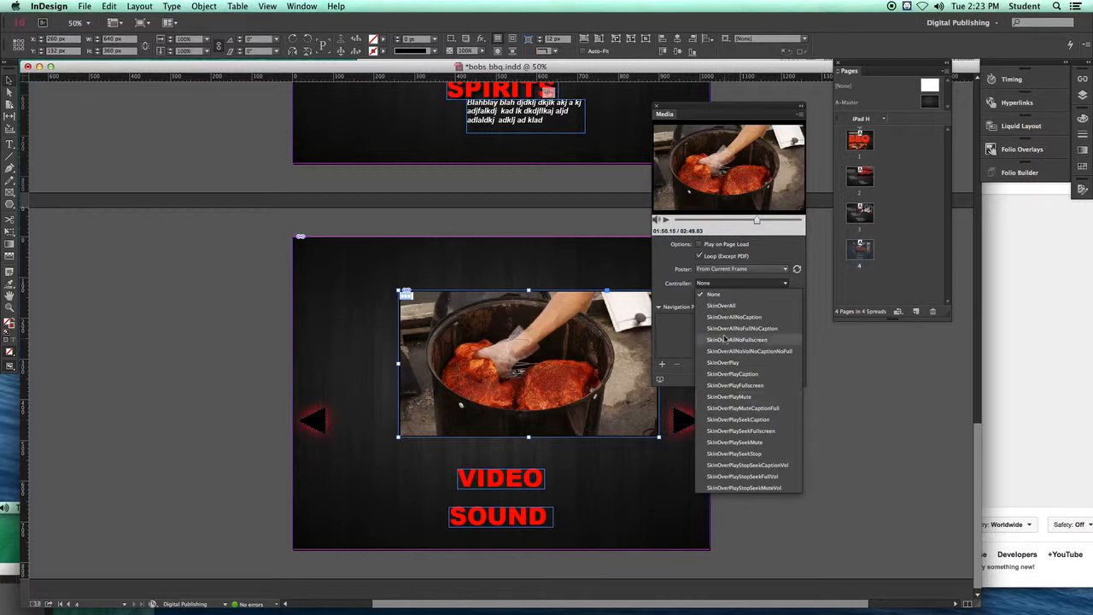
left_click(718, 305)
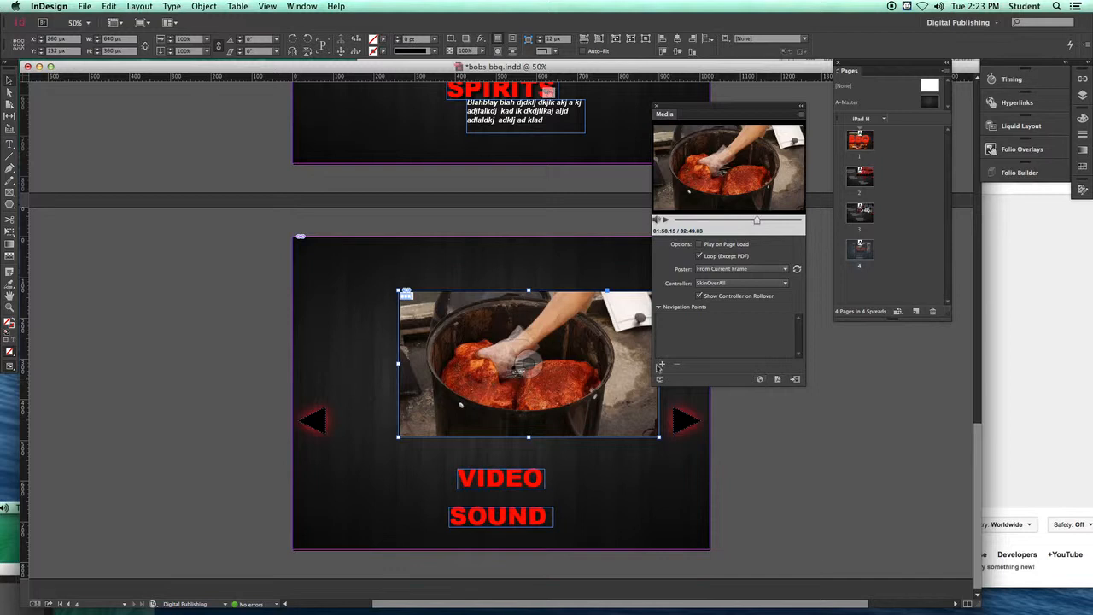
left_click(85, 6)
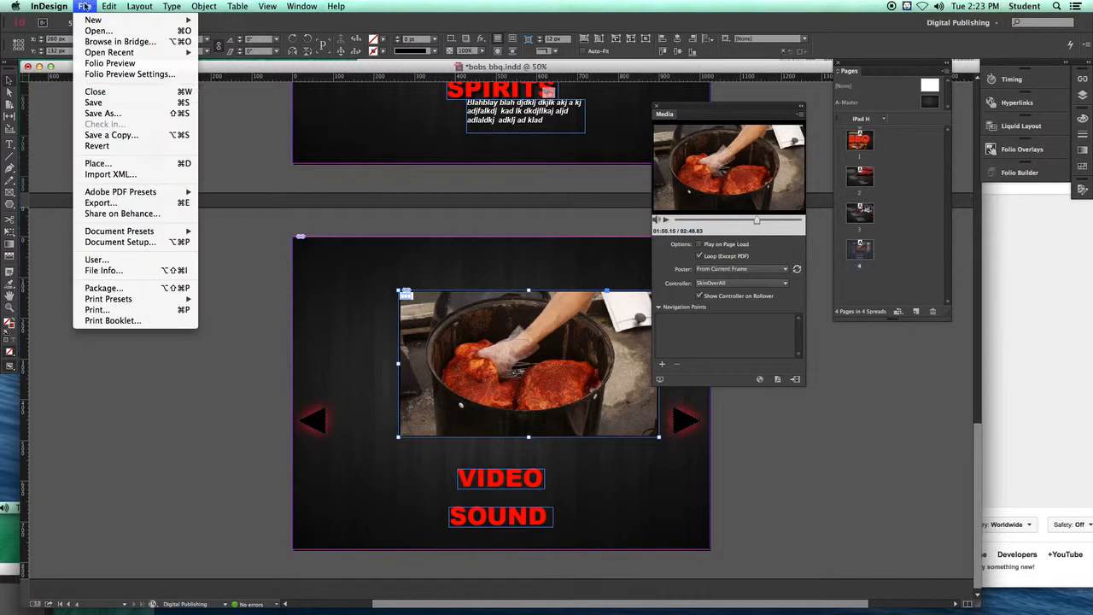
left_click(94, 103)
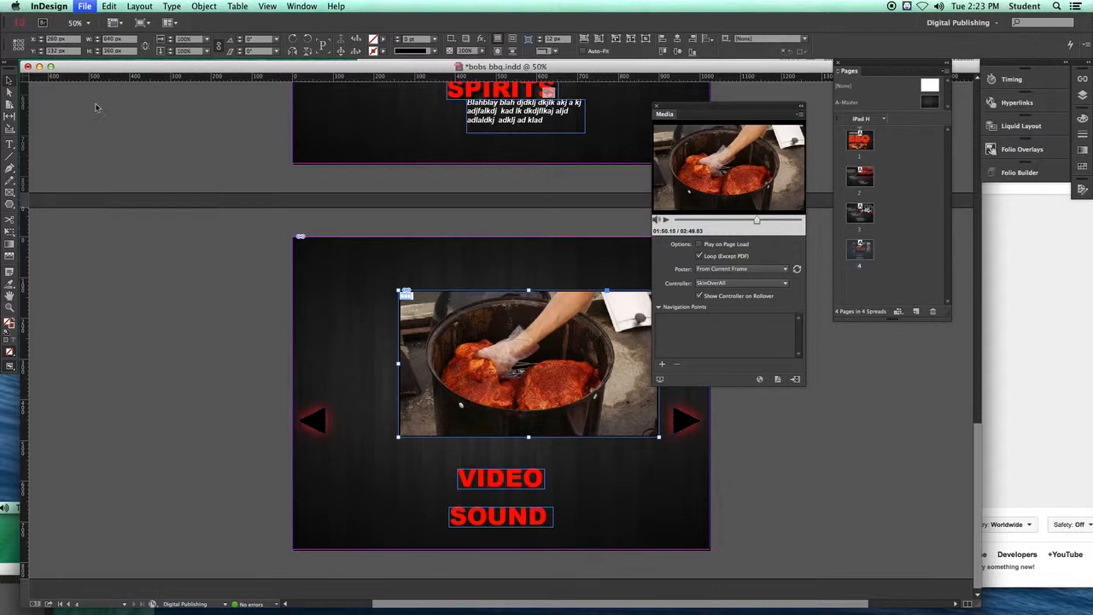
Step: Preview the page as SWF, enlarge the preview, and play the video with its controller
left_click(659, 379)
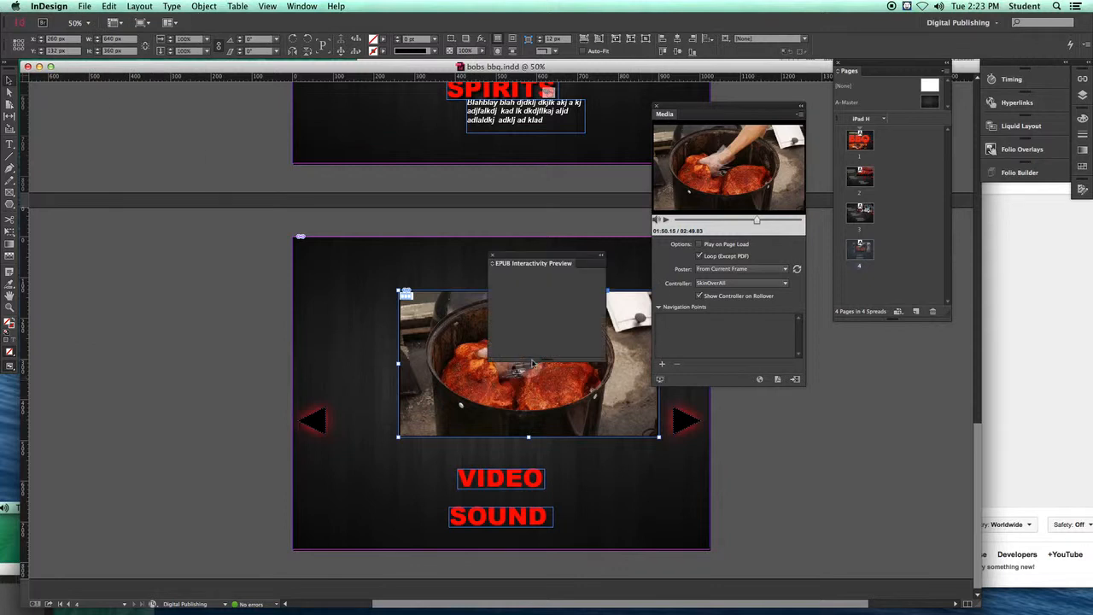
left_click(492, 254)
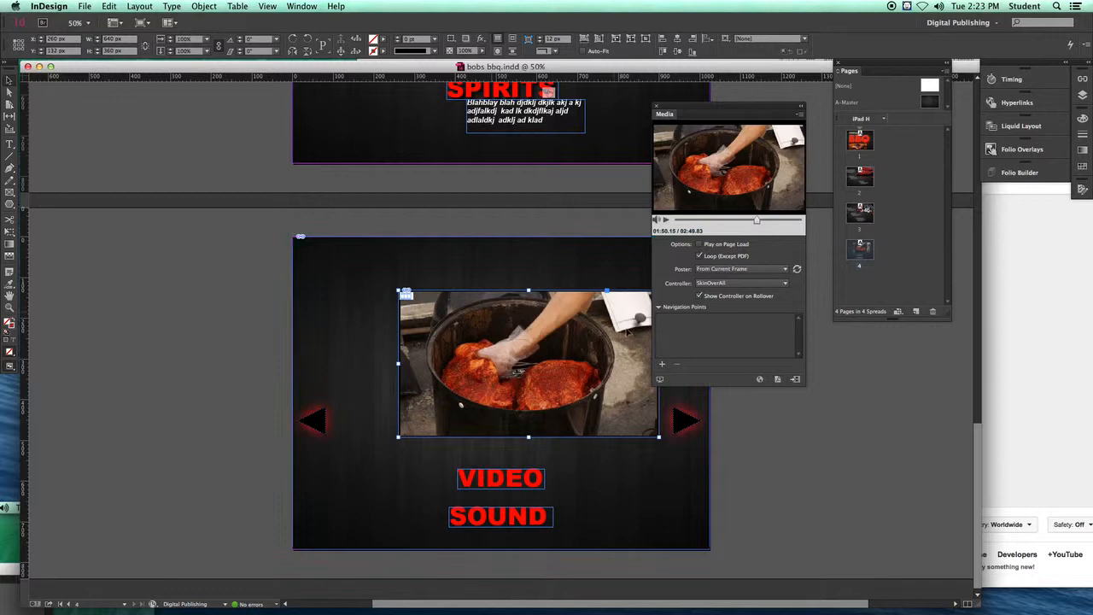
left_click(660, 379)
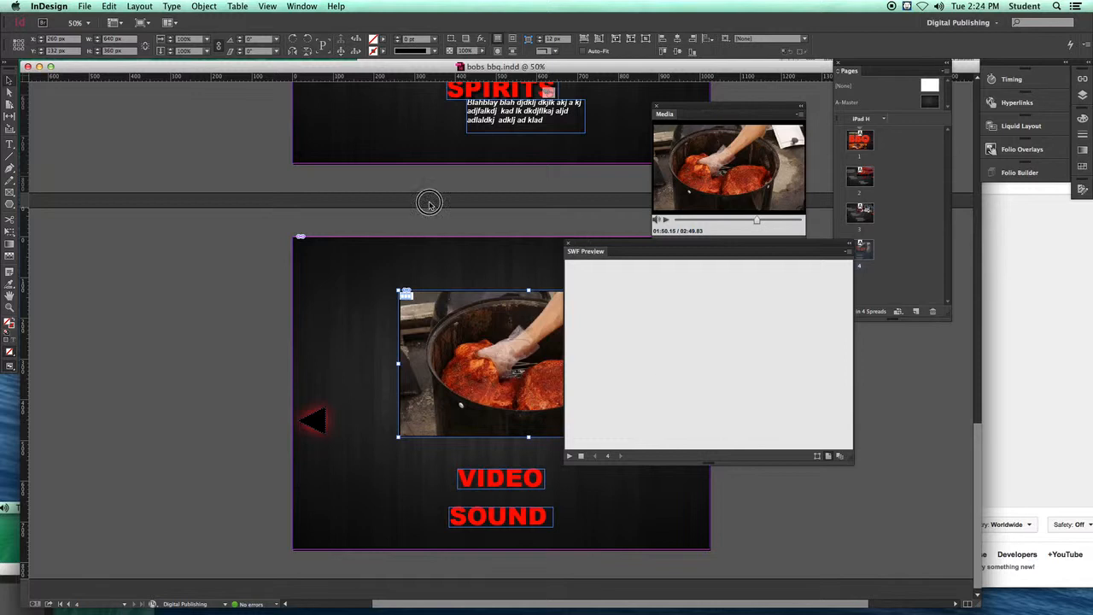
left_click_drag(632, 249, 361, 184)
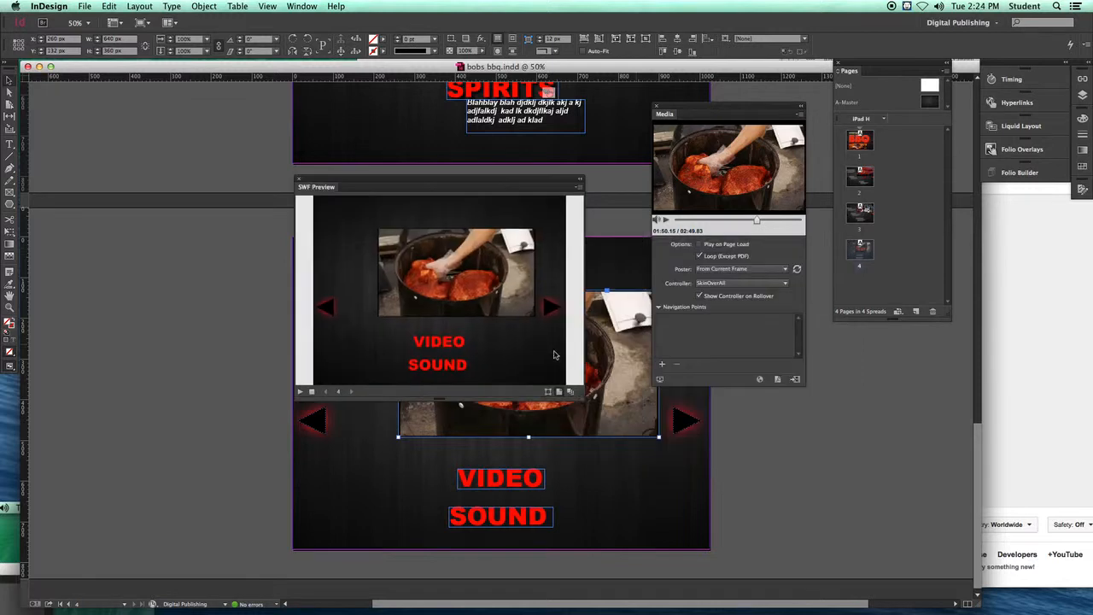
left_click_drag(583, 399, 728, 504)
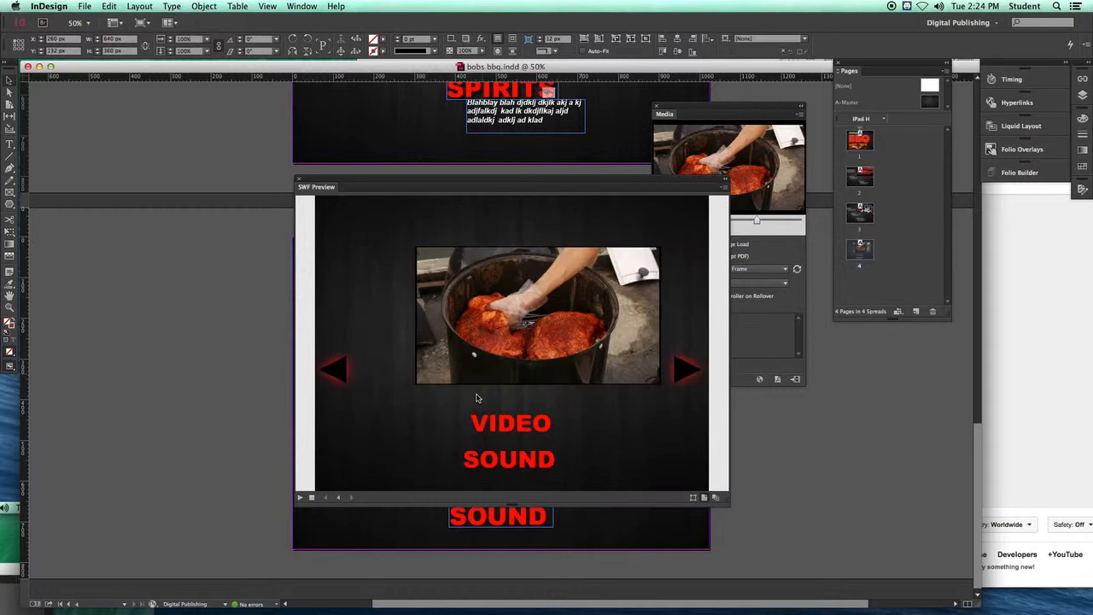
left_click(299, 499)
left_click(541, 360)
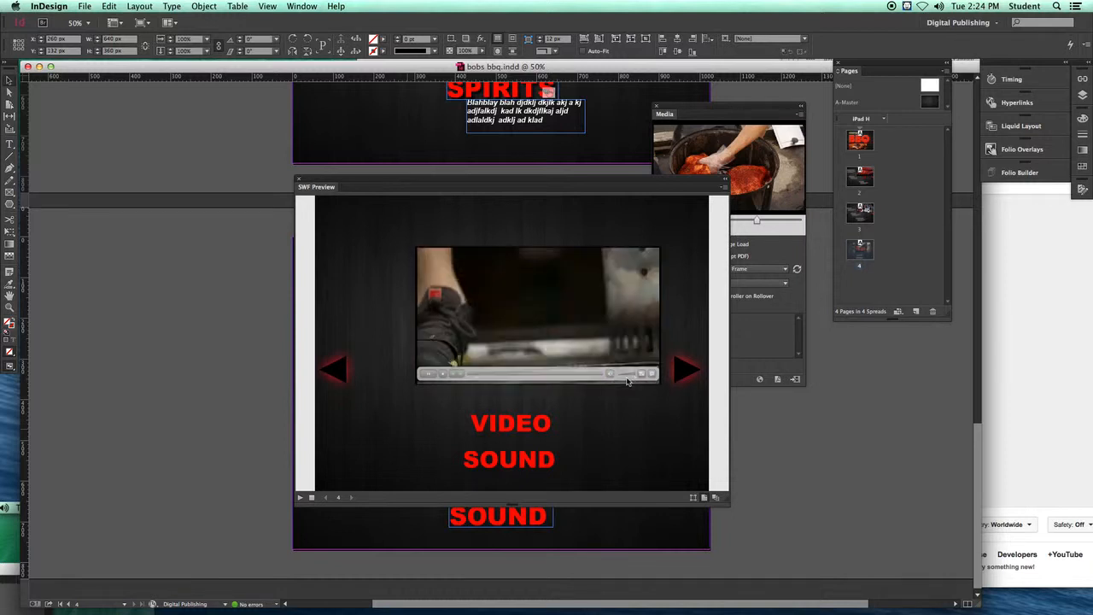
left_click_drag(628, 377, 626, 378)
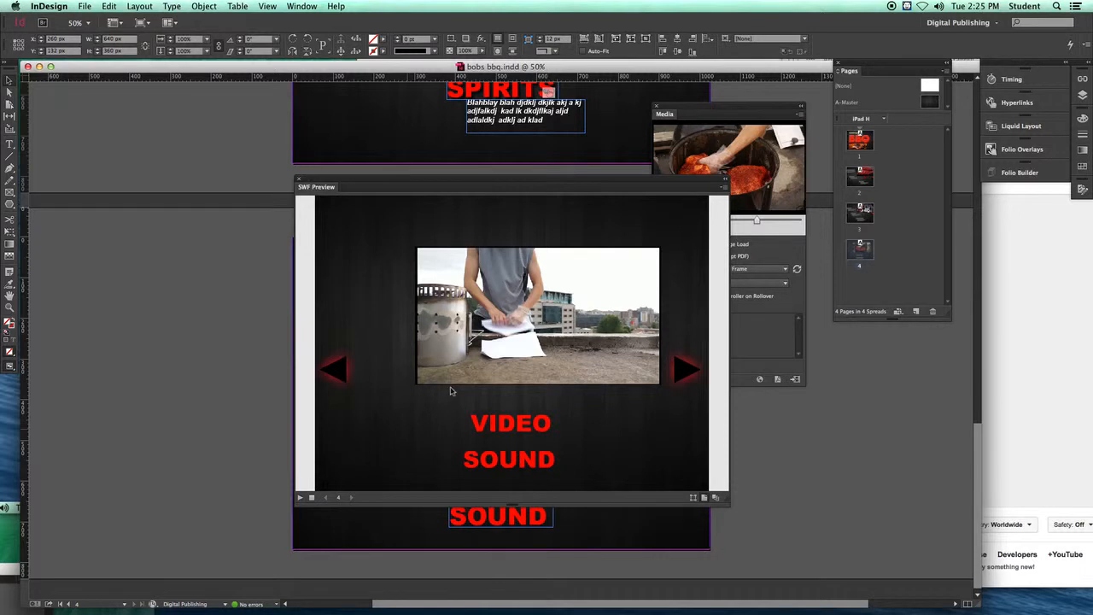
left_click(298, 179)
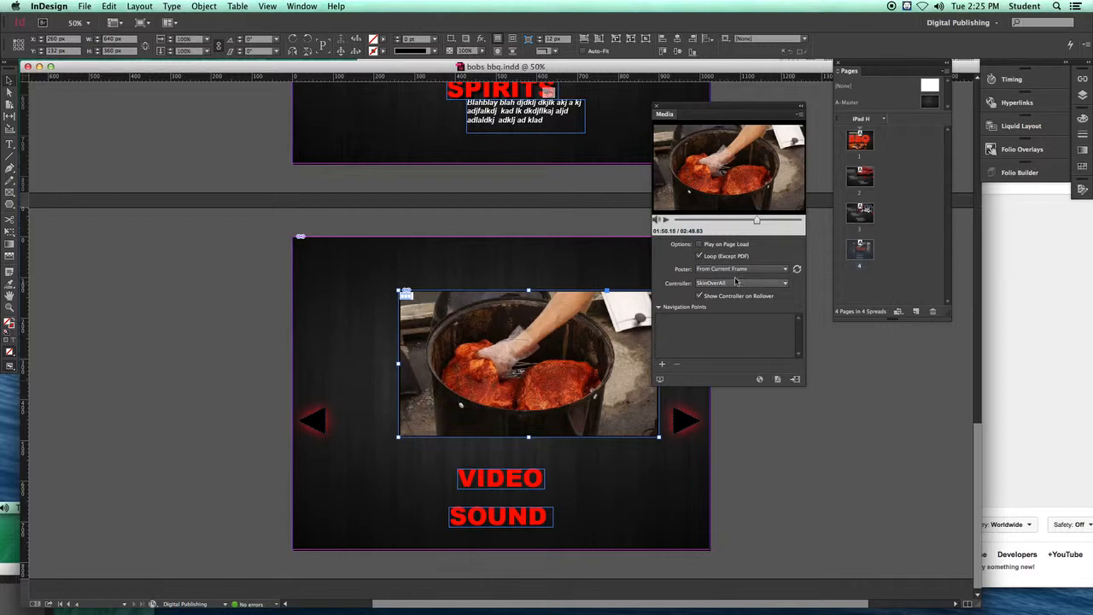
Step: Place the Fireplace MP3 sound file from the links folder on the pasteboard beside the page
left_click(792, 380)
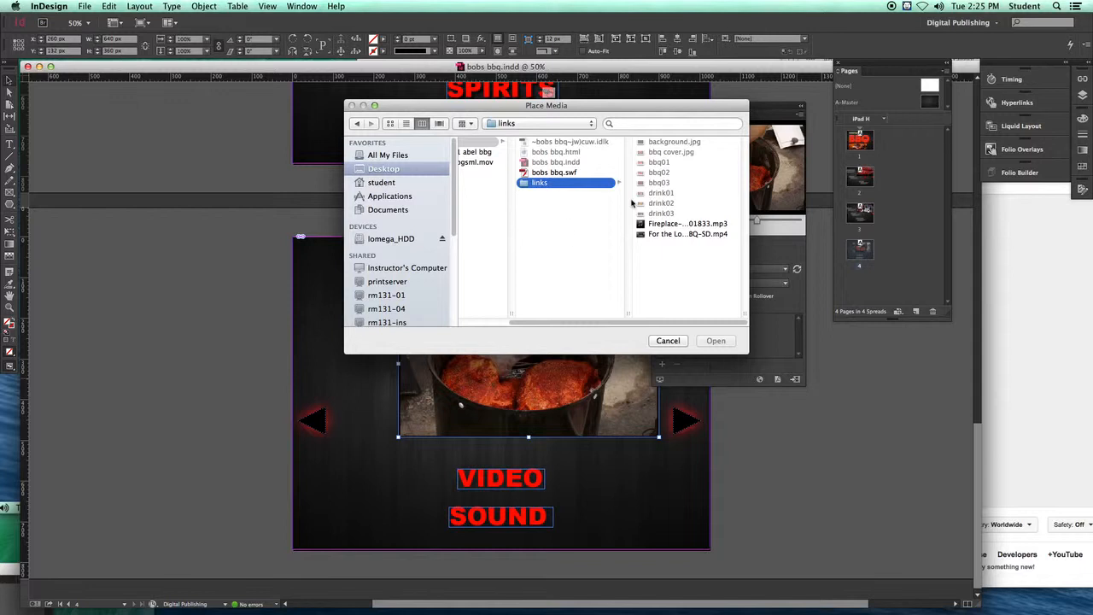
left_click(659, 224)
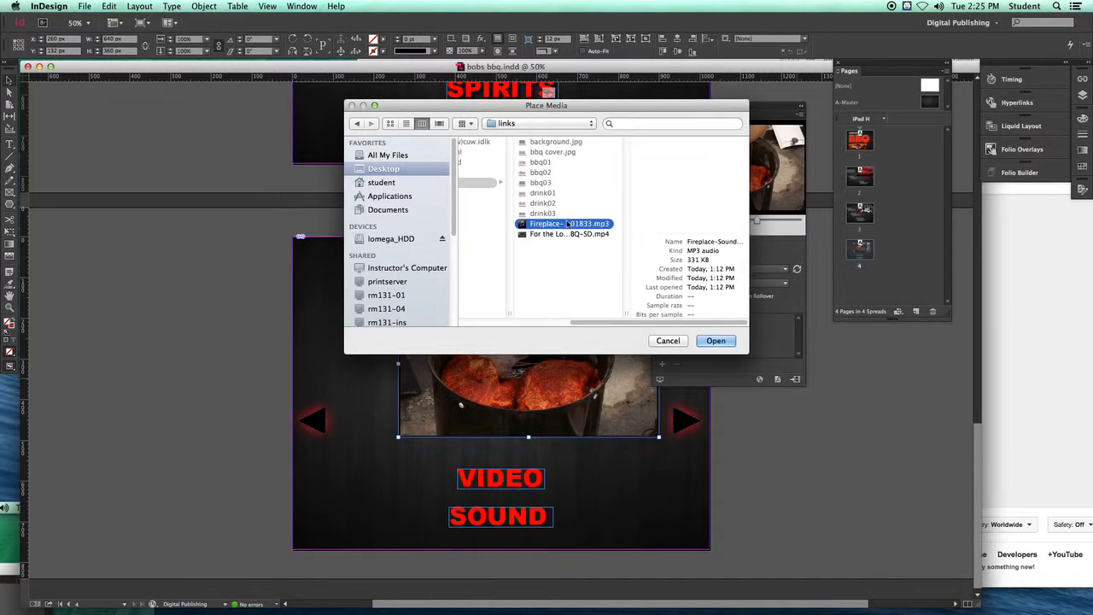
left_click(715, 341)
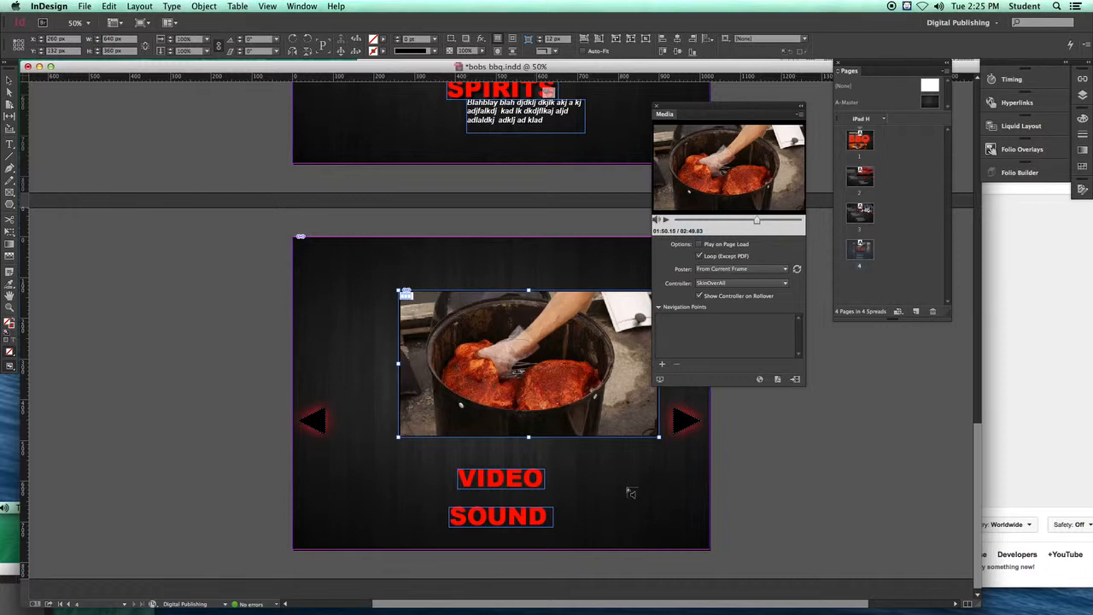
left_click(734, 428)
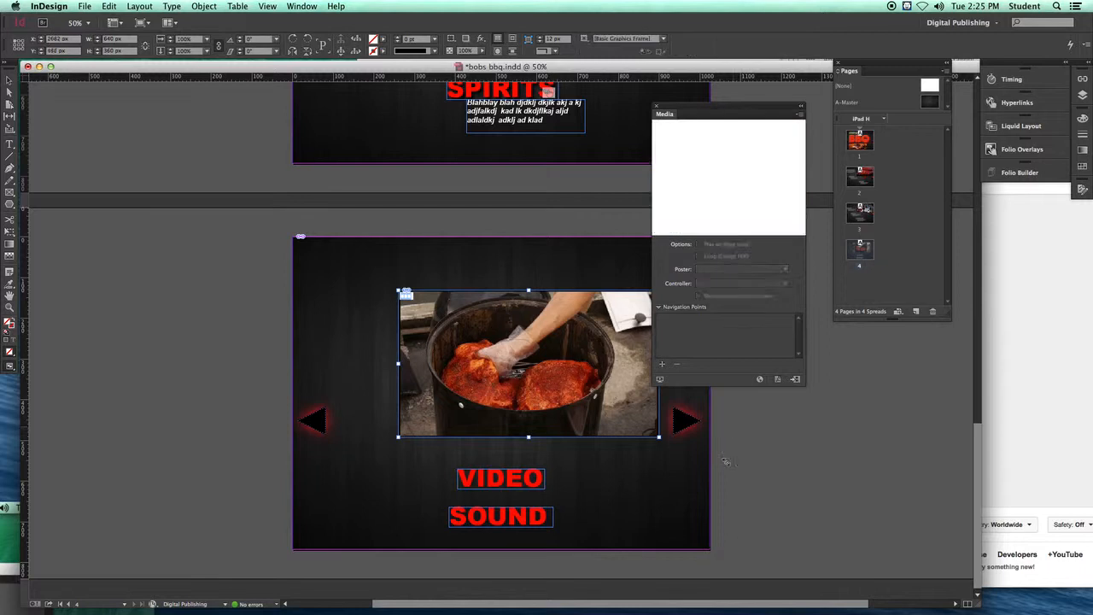
Step: Select the SOUND text frame on the media page
left_click(725, 462)
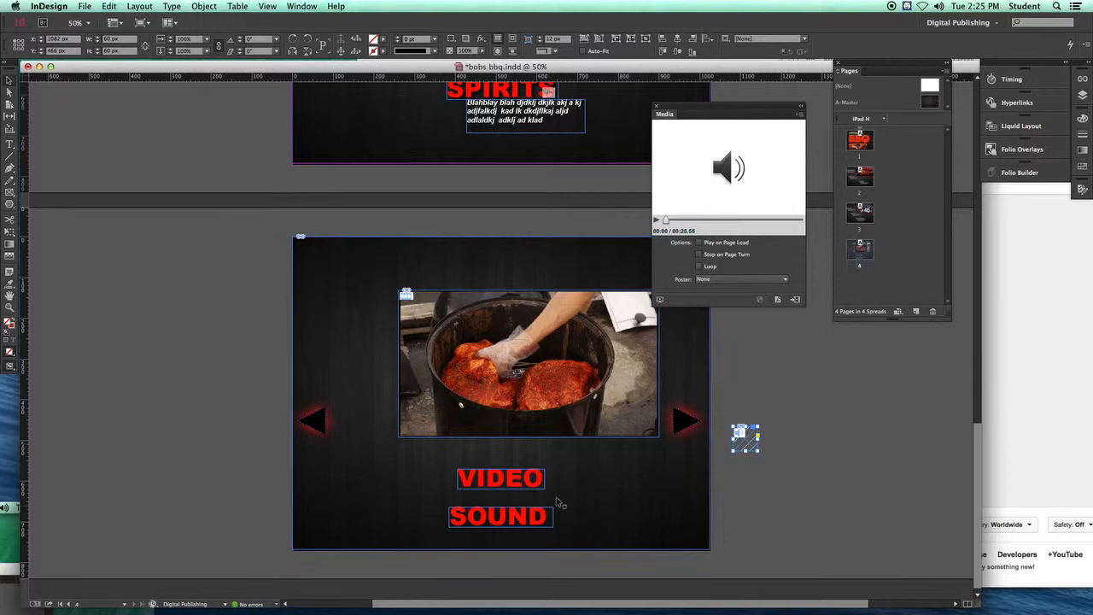
left_click(513, 518)
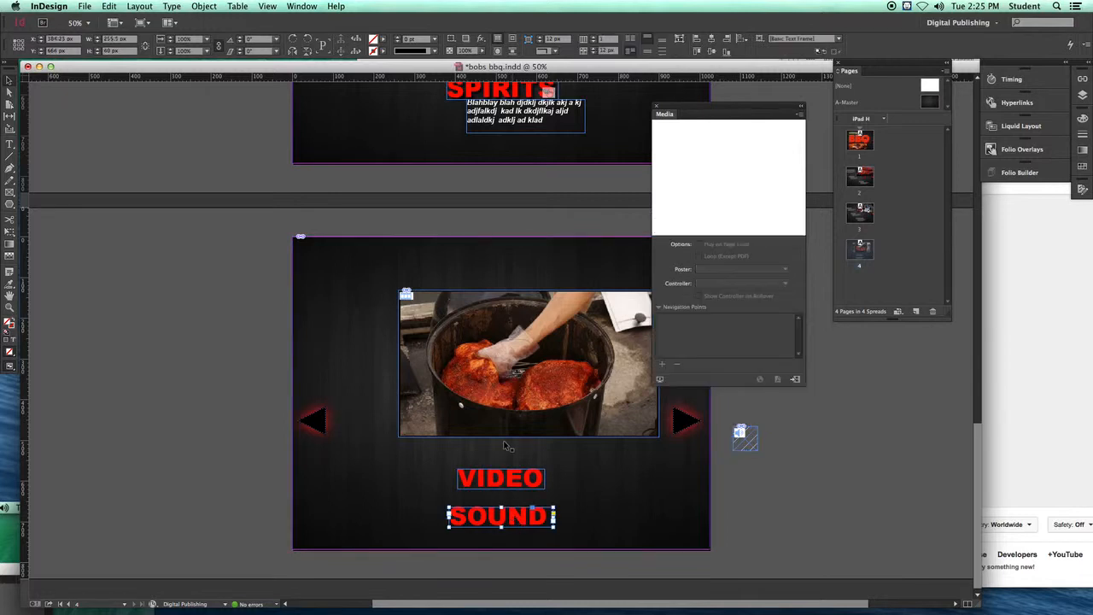
left_click_drag(512, 521, 509, 518)
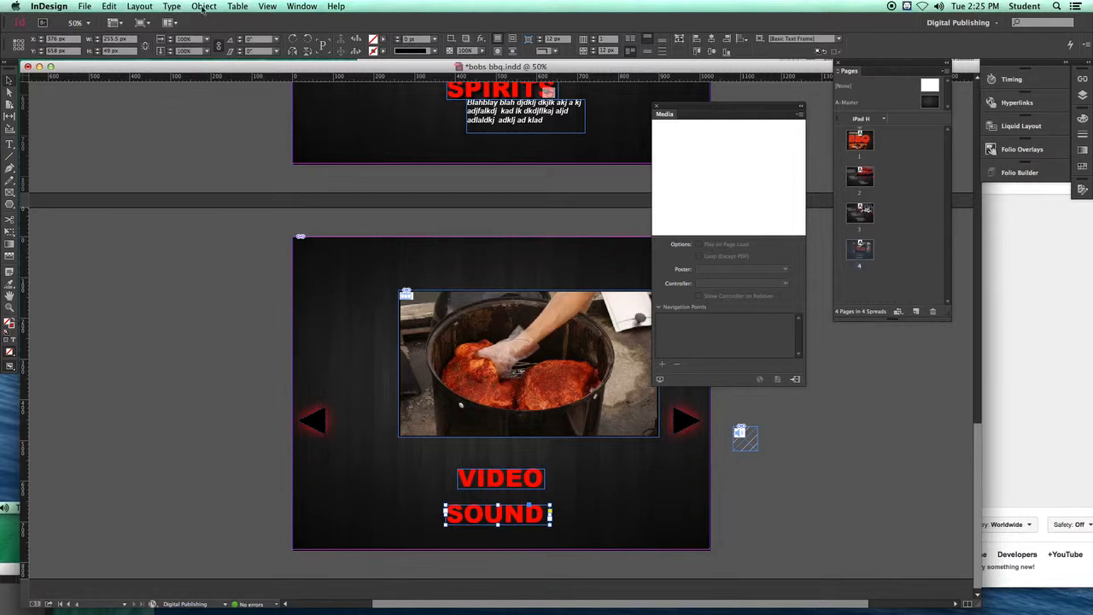
Step: Convert the SOUND text into a button with its event set to On Click
left_click(301, 7)
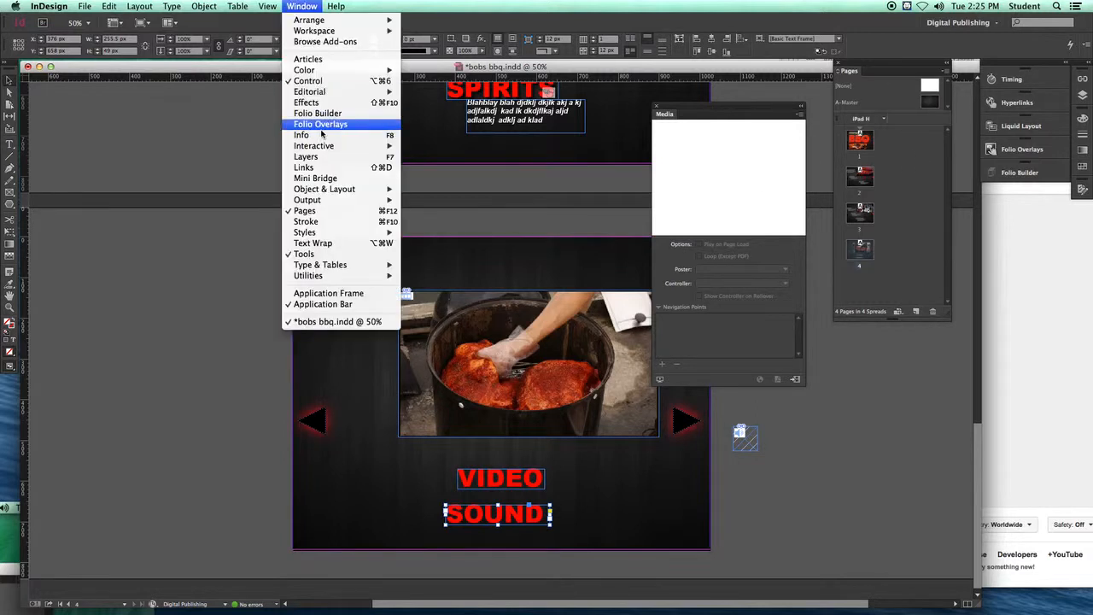
mouse_move(327, 146)
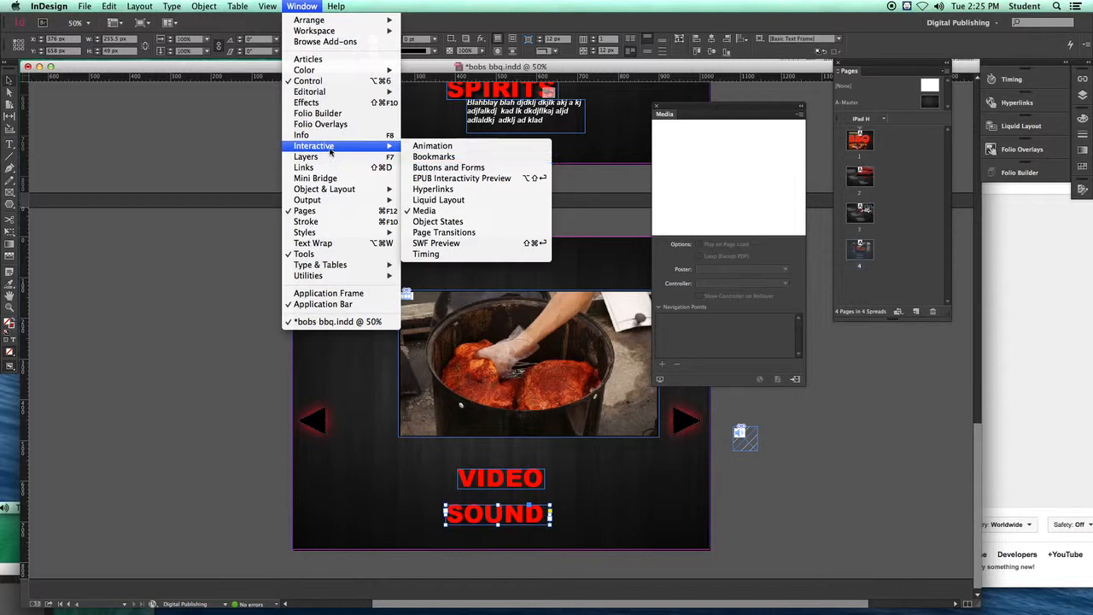
left_click(444, 168)
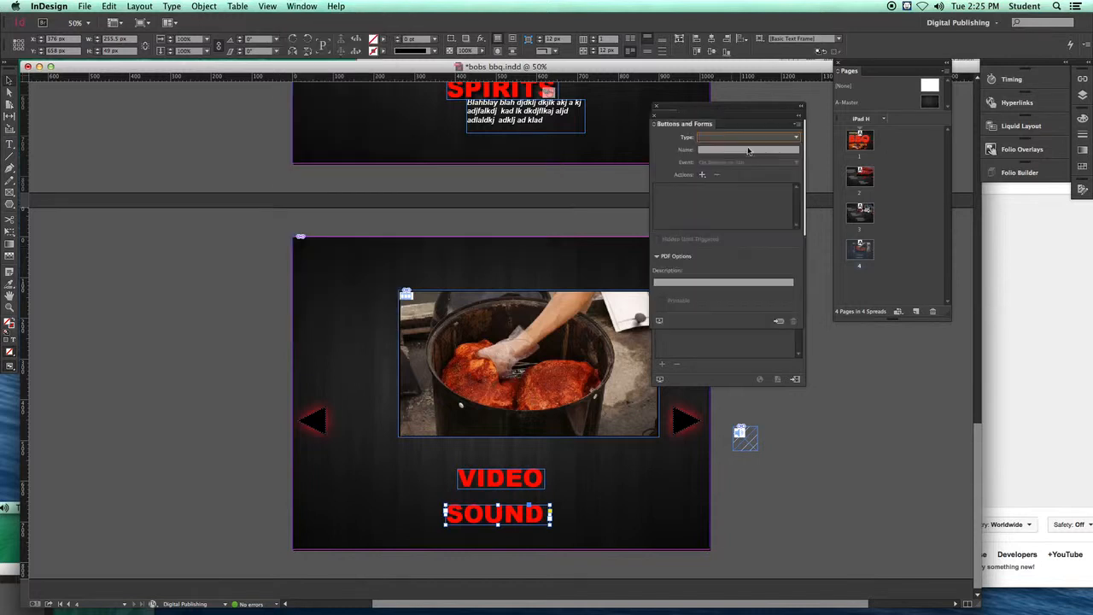
left_click(797, 140)
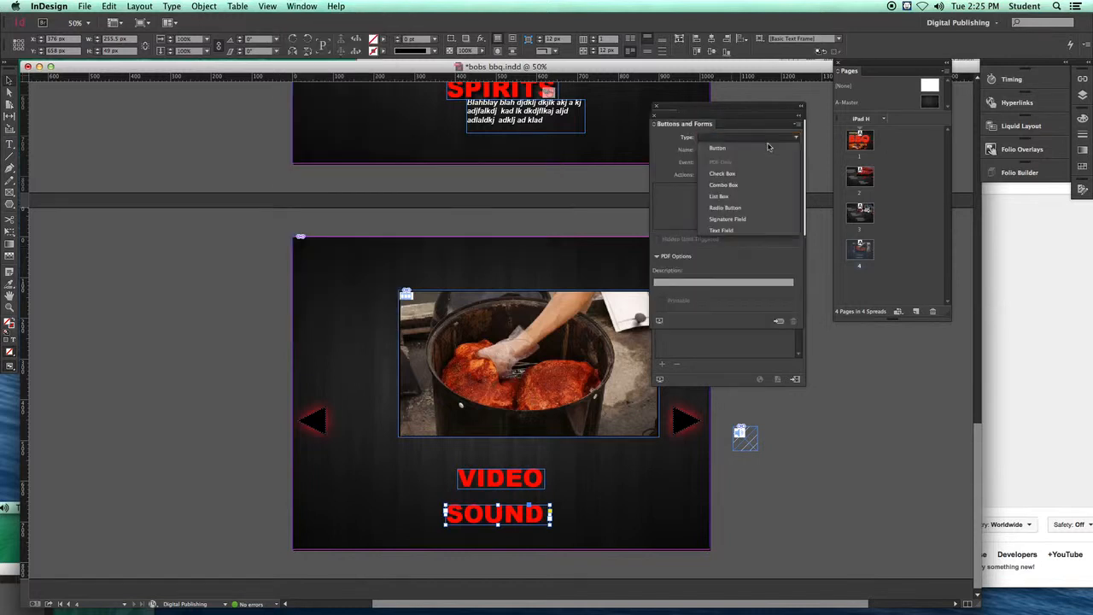
left_click(733, 151)
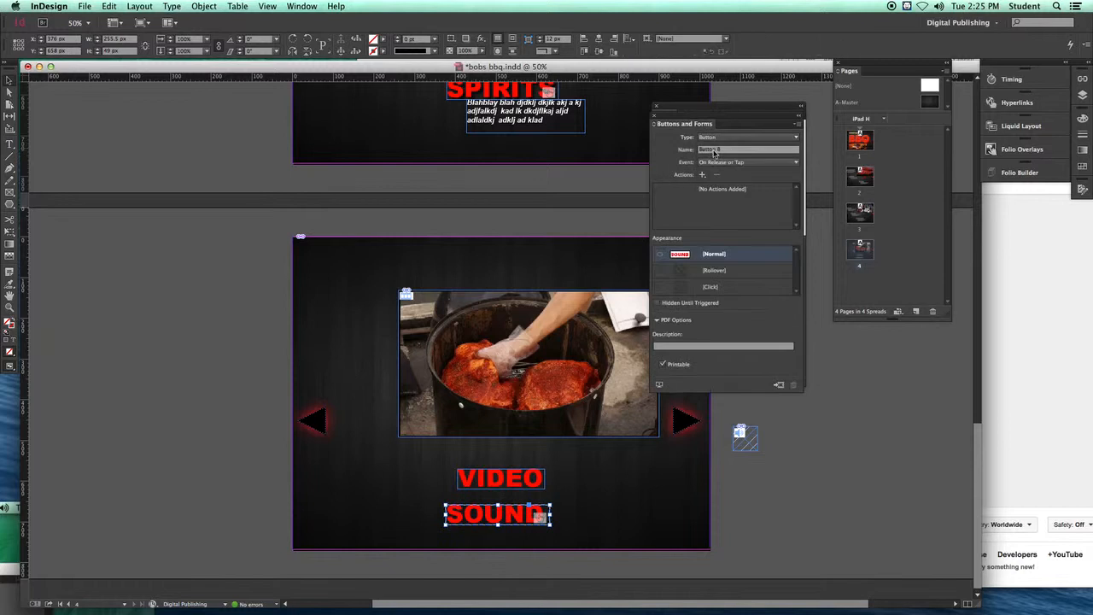
left_click(796, 163)
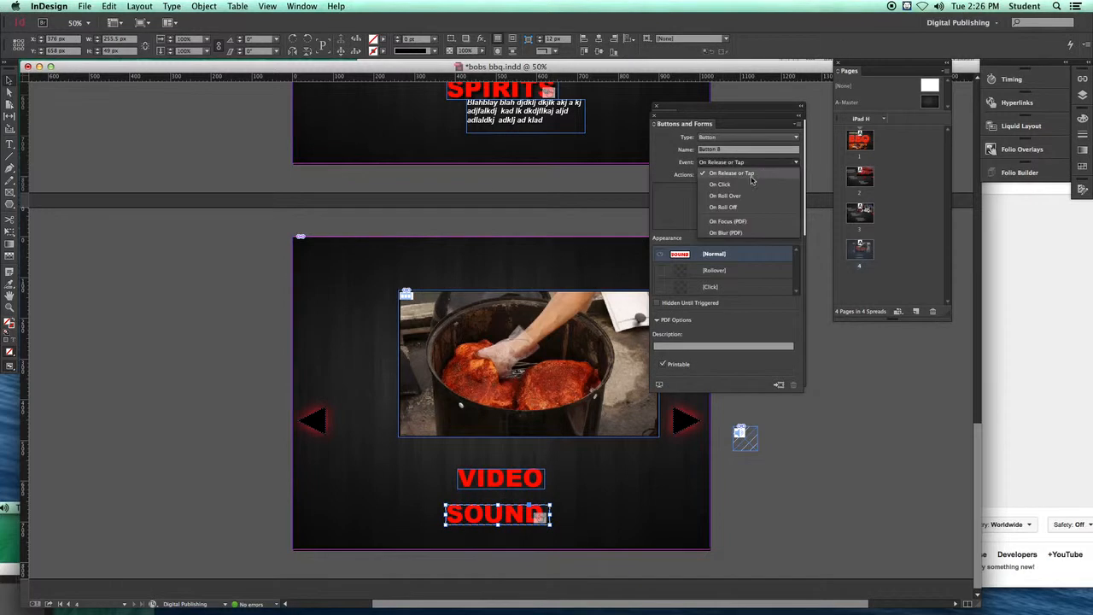
left_click(722, 186)
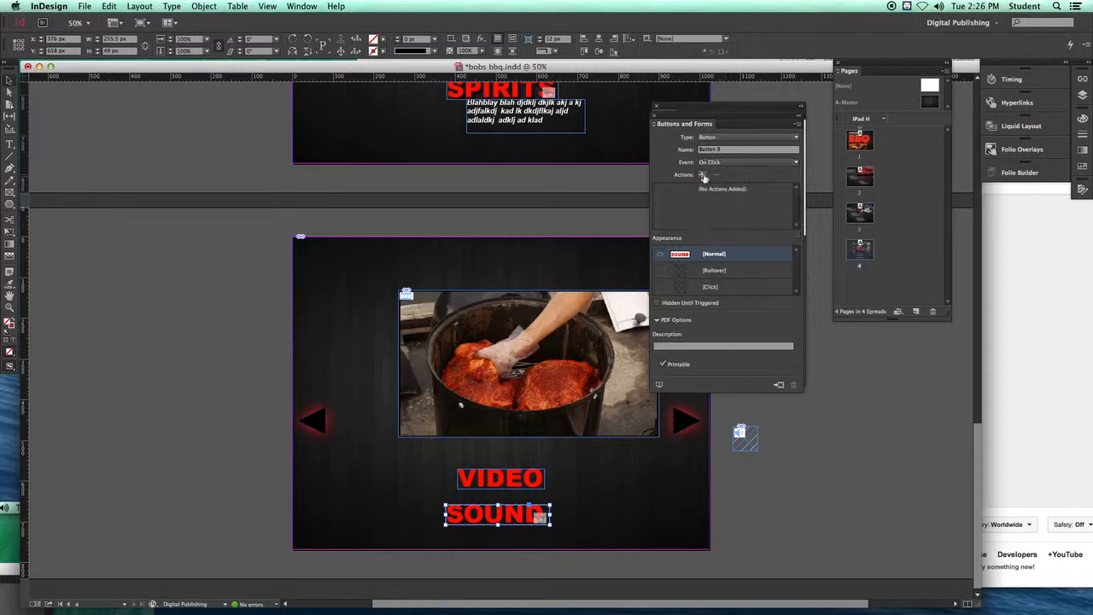
Step: Add a Sound action to the button that plays the Fireplace sound file
left_click(703, 176)
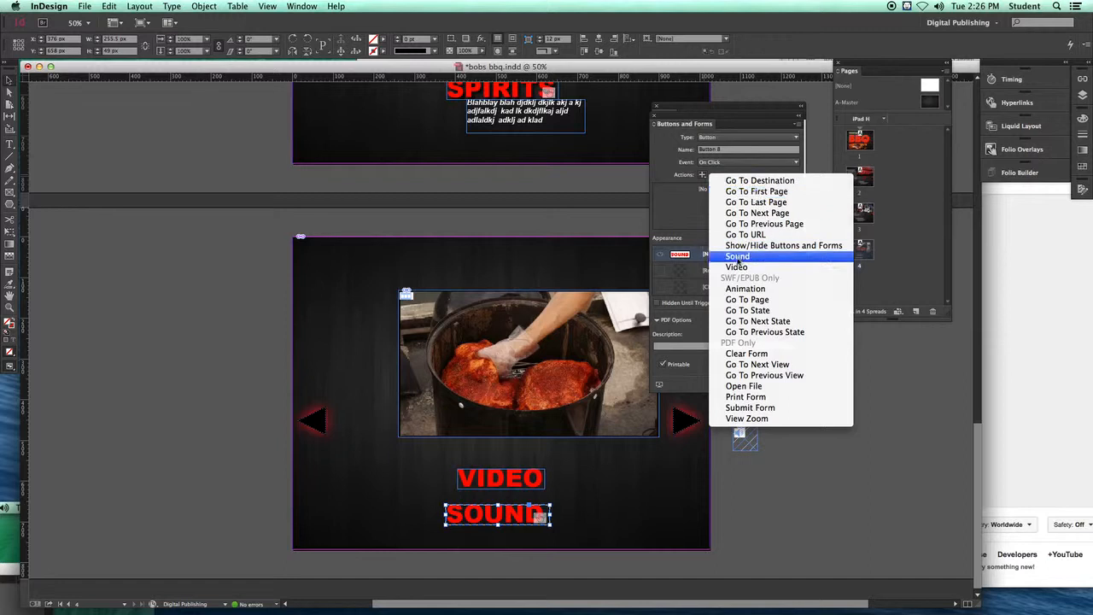
left_click(737, 256)
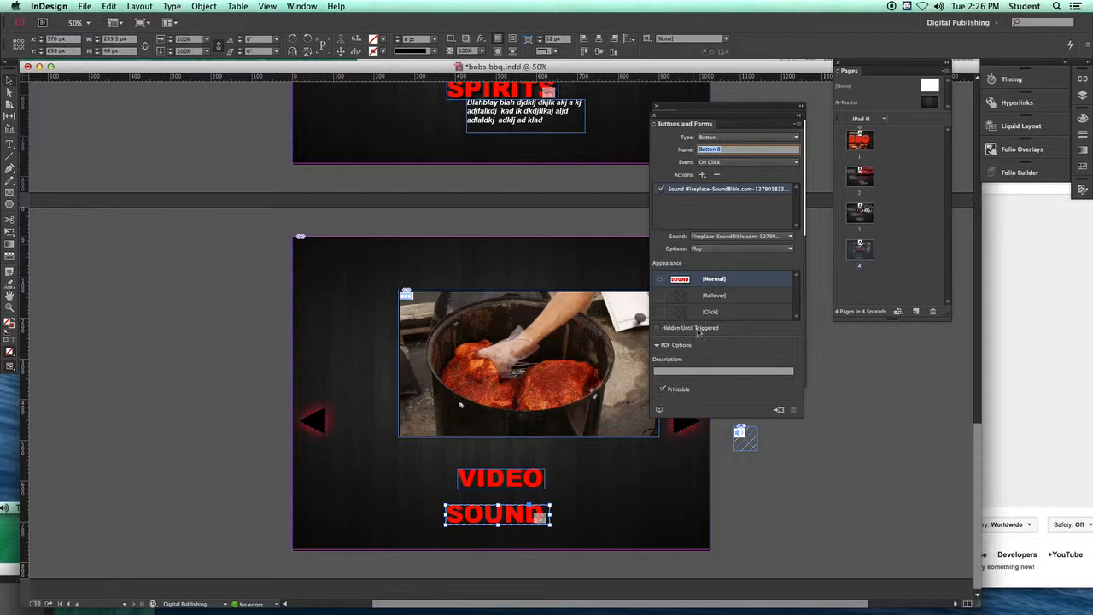
left_click(700, 248)
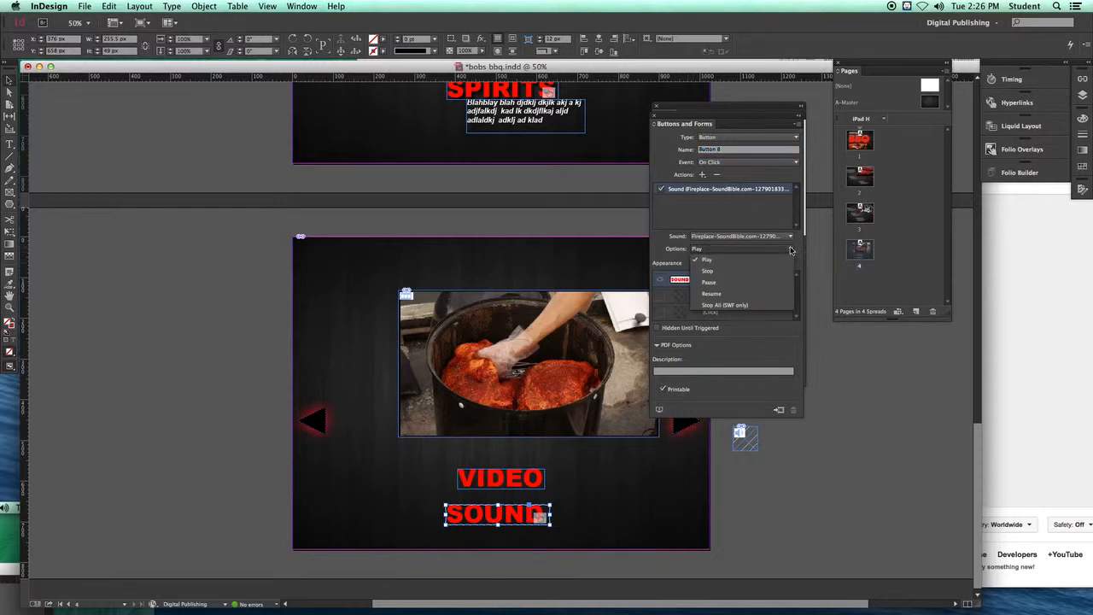
left_click(709, 263)
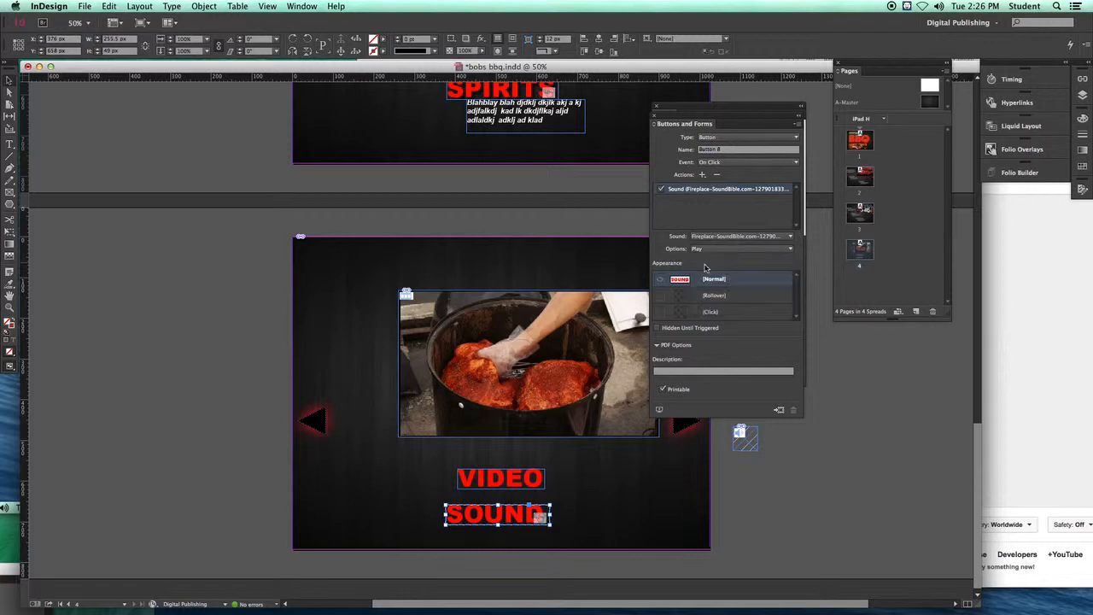
Step: Apply a drop shadow to the button's Rollover appearance
left_click(739, 299)
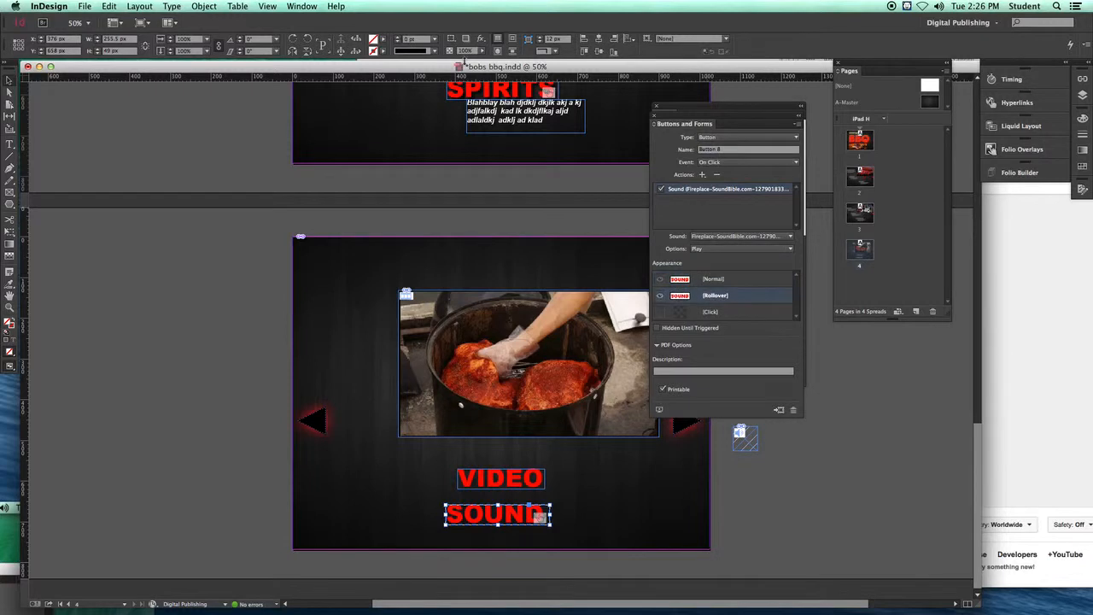
left_click(483, 39)
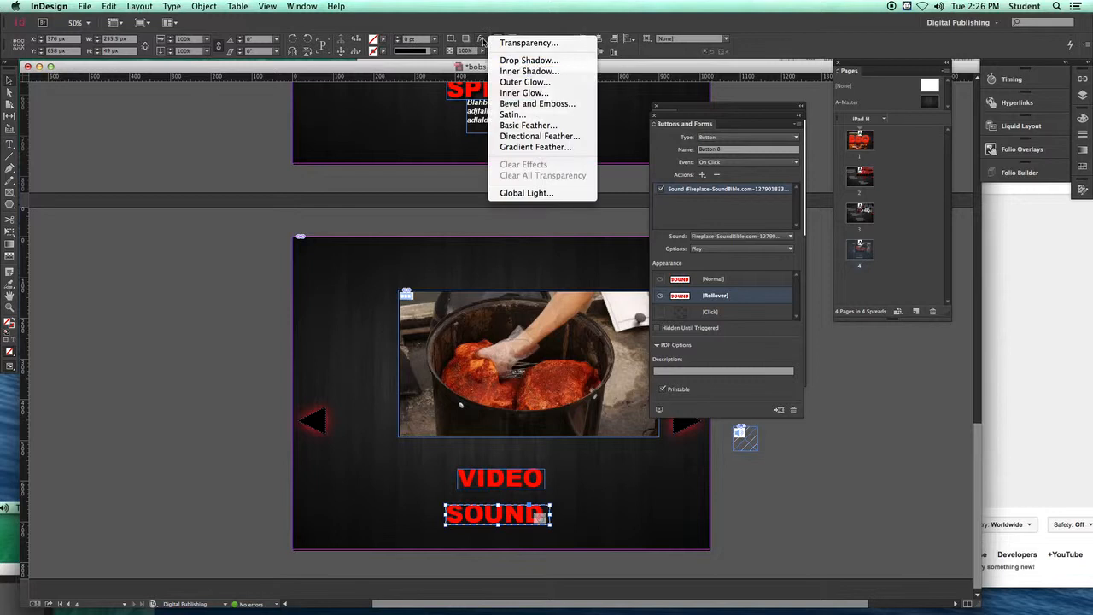
left_click(512, 59)
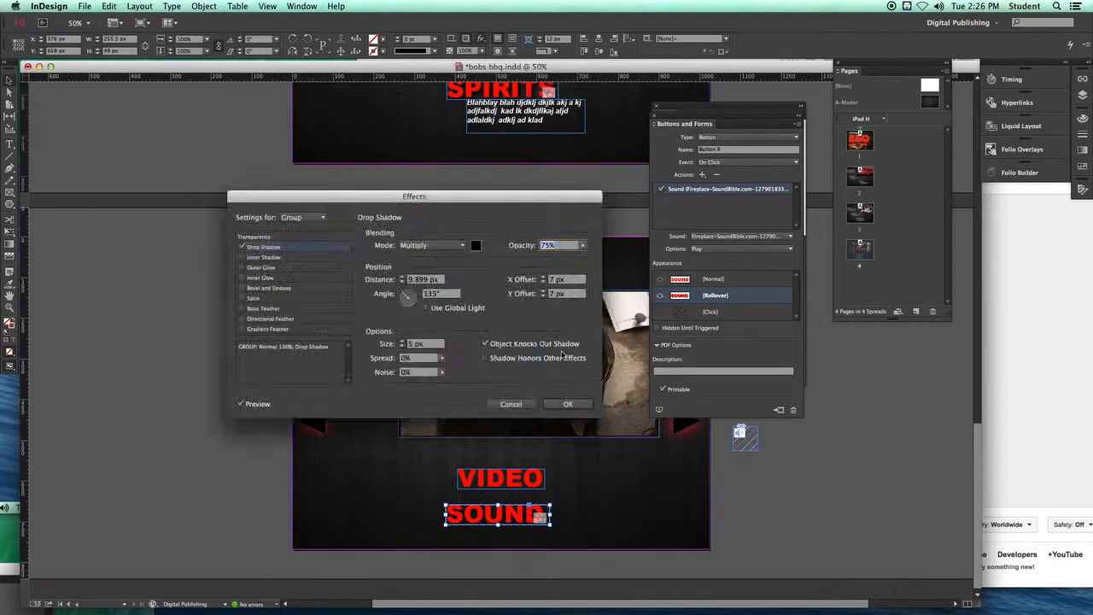
left_click(568, 404)
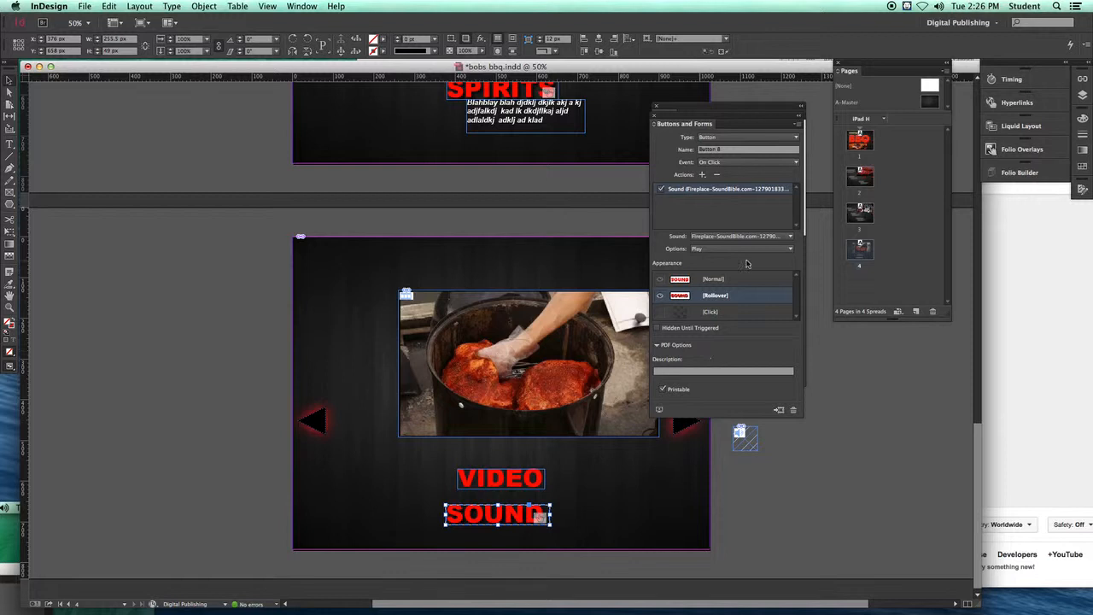
Step: Preview the page as SWF in an enlarged preview and test the SOUND button
left_click_drag(697, 115, 736, 115)
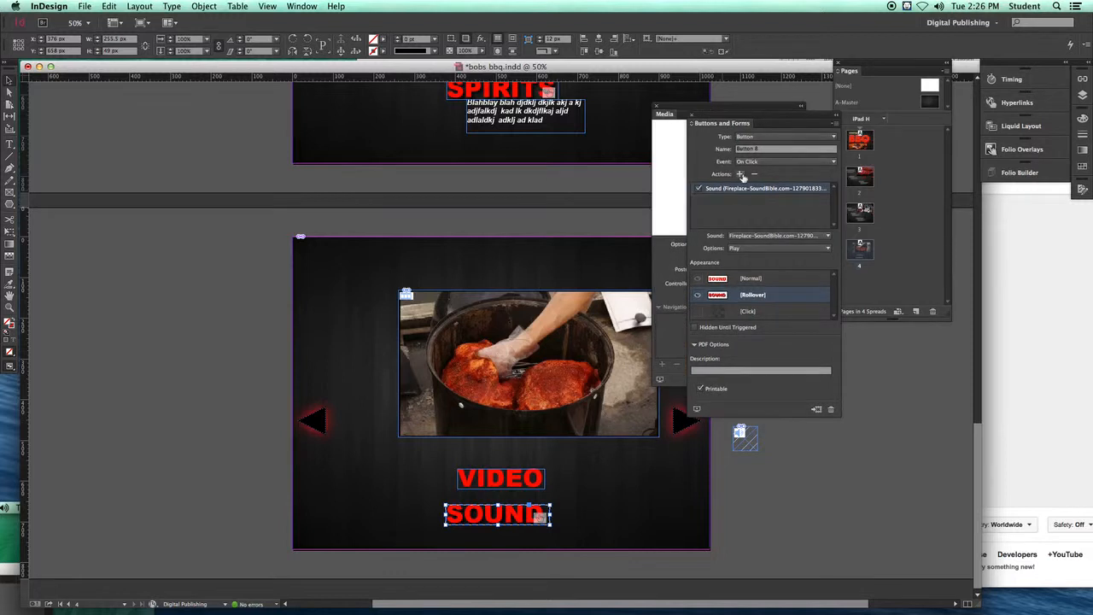
left_click_drag(708, 117, 731, 147)
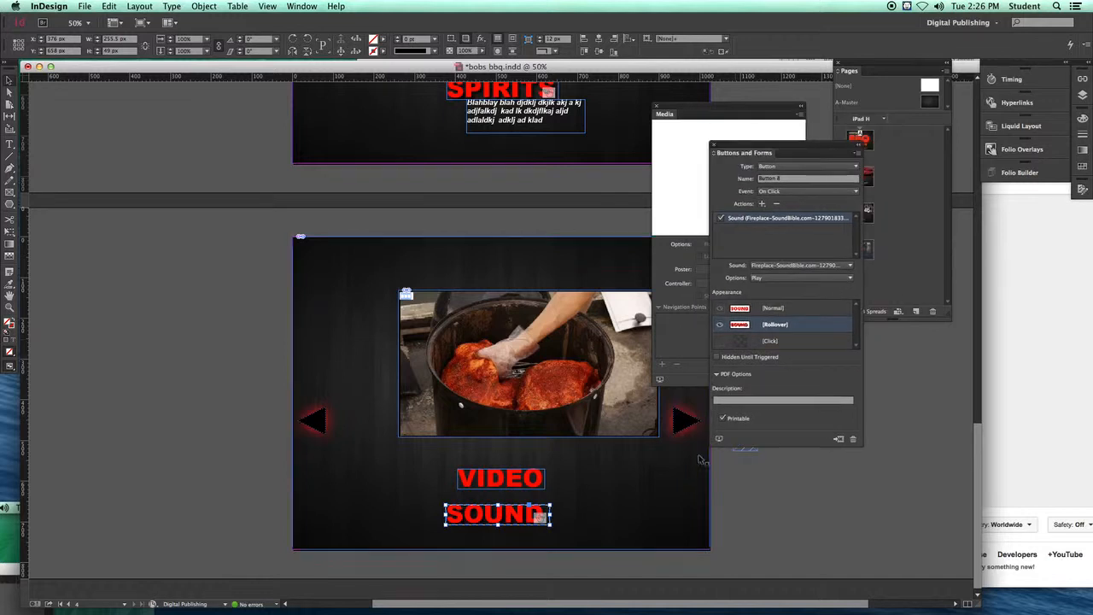
left_click(718, 439)
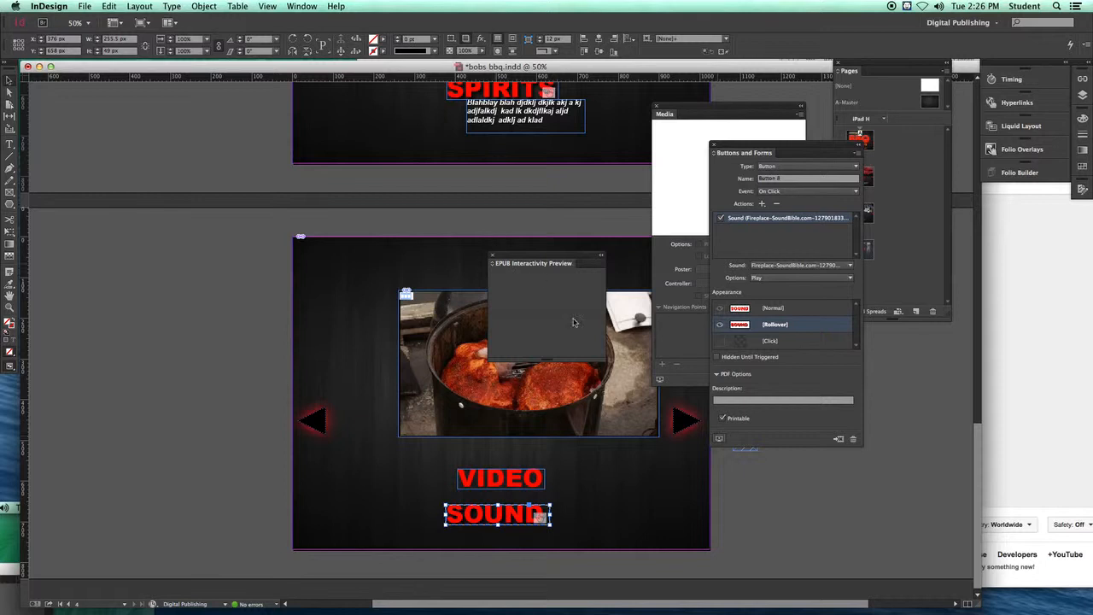
left_click(492, 256)
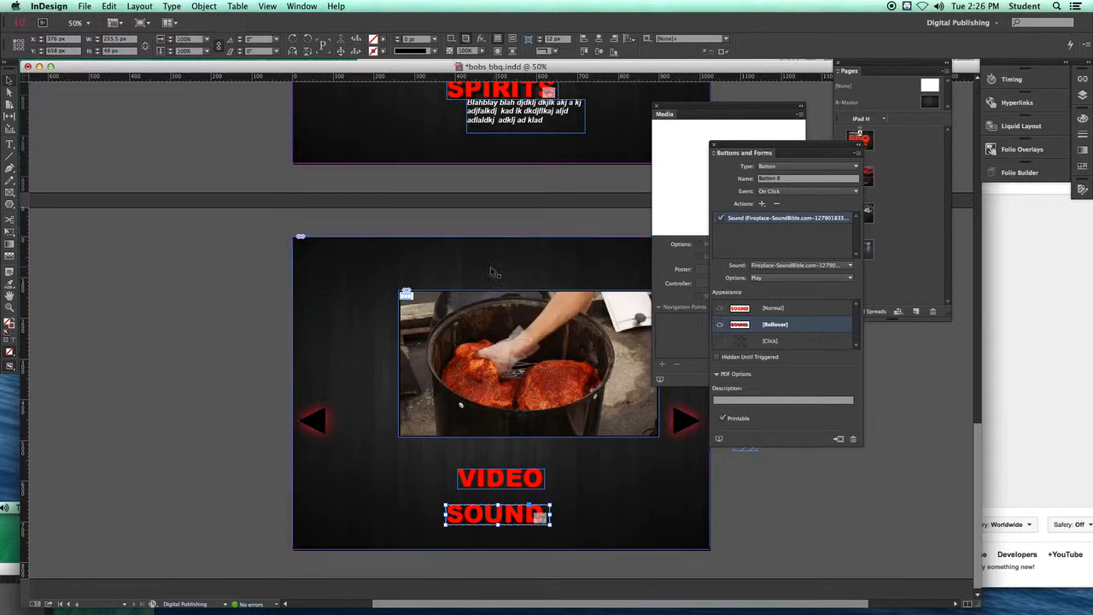
left_click(718, 439)
left_click(371, 179)
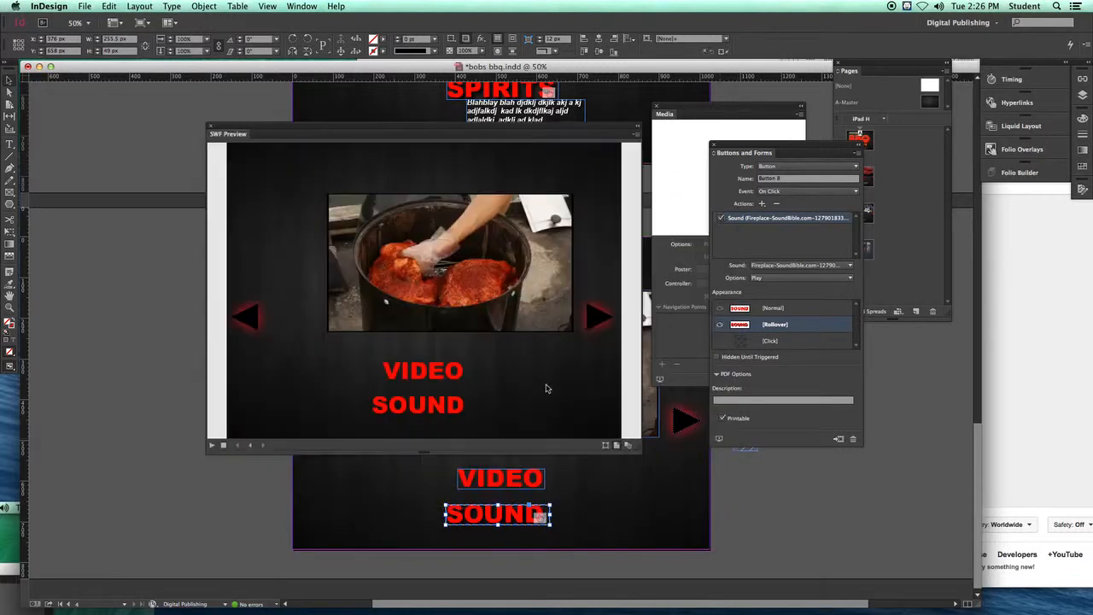
left_click_drag(636, 445, 723, 494)
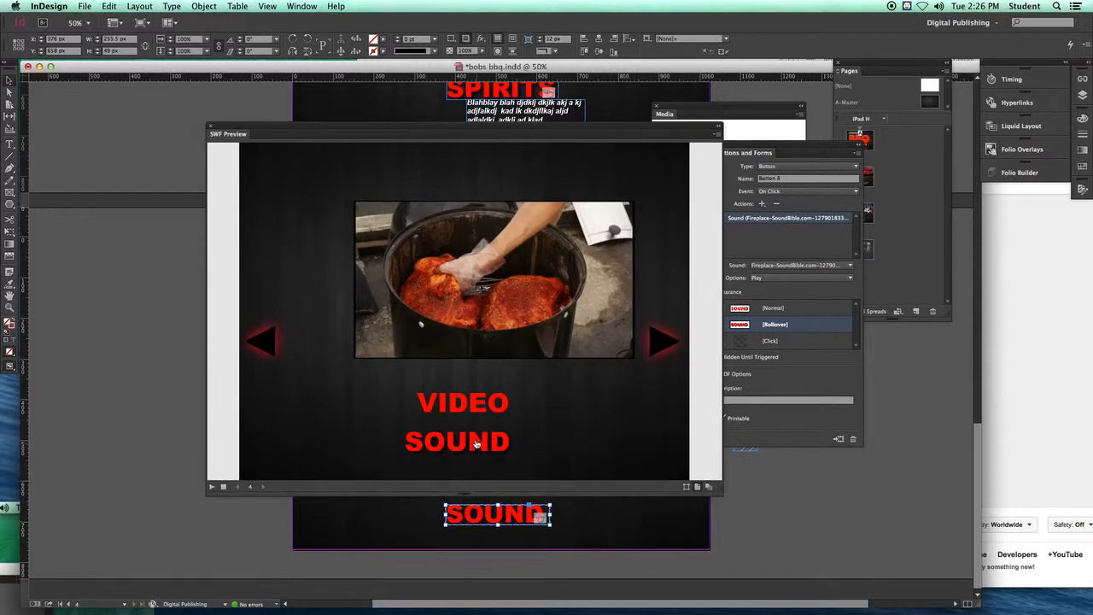
left_click(476, 443)
left_click(482, 305)
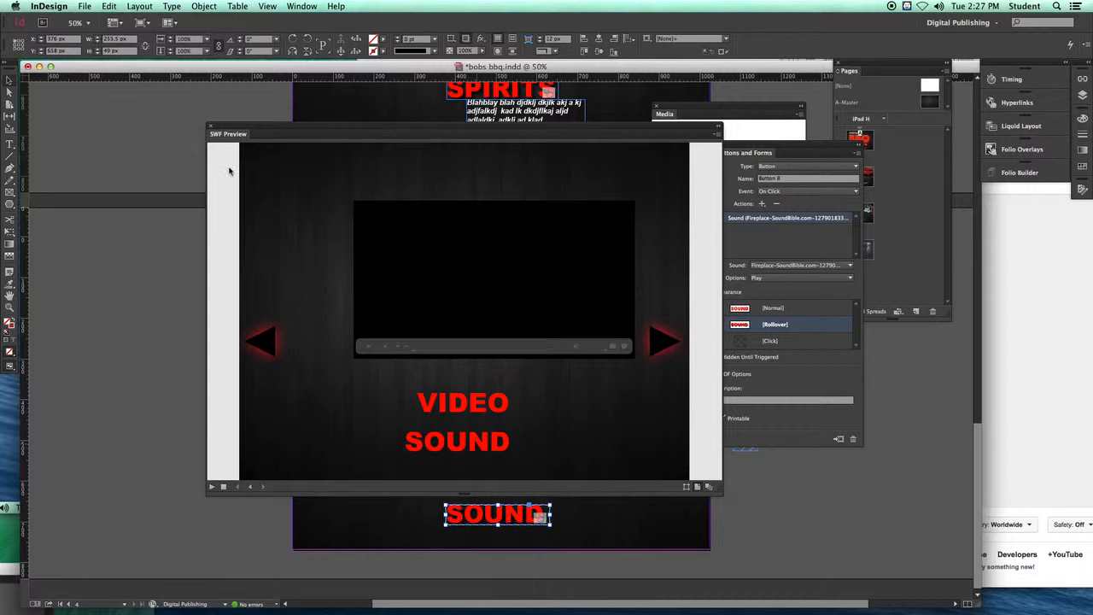
left_click(211, 126)
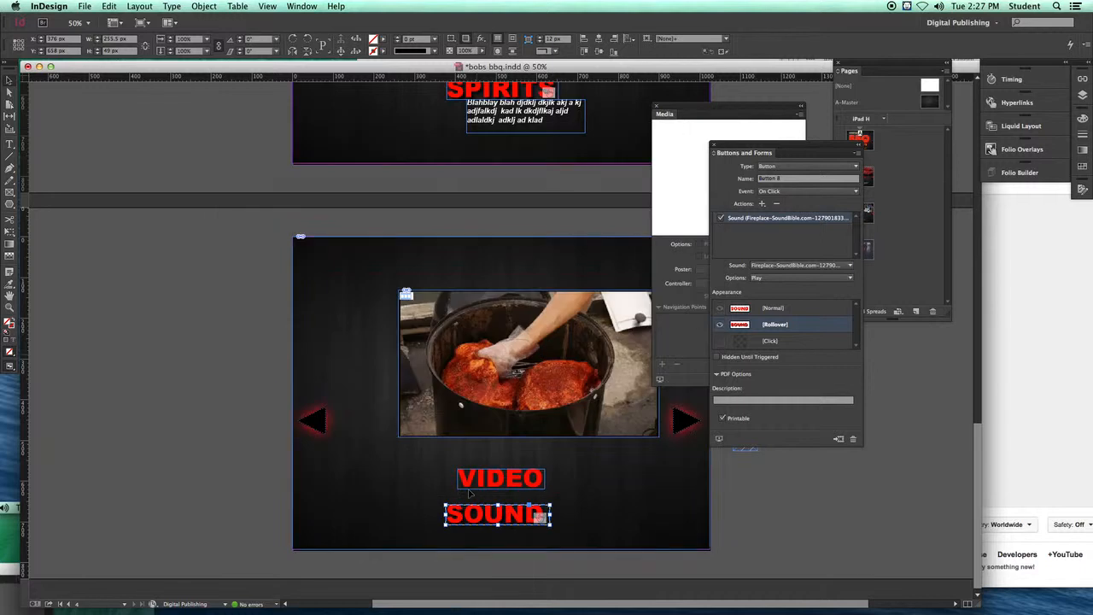
Step: Reposition the Media and Buttons and Forms panels and bring the first page into view
scroll(494, 432, "up", 2)
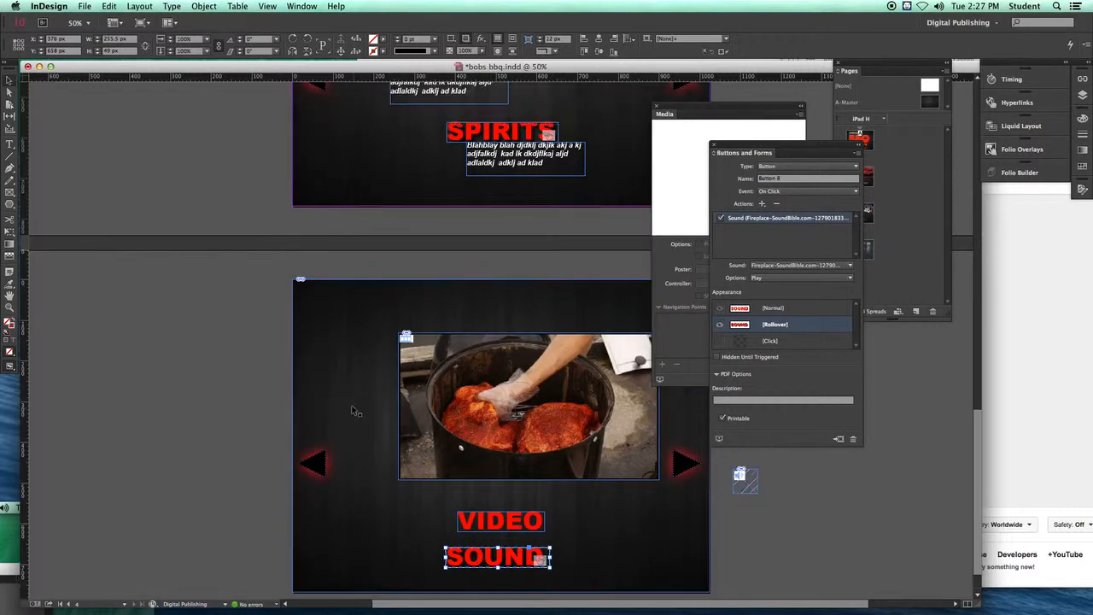
scroll(576, 170, "up", 10)
left_click_drag(727, 145, 805, 265)
left_click_drag(696, 112, 758, 131)
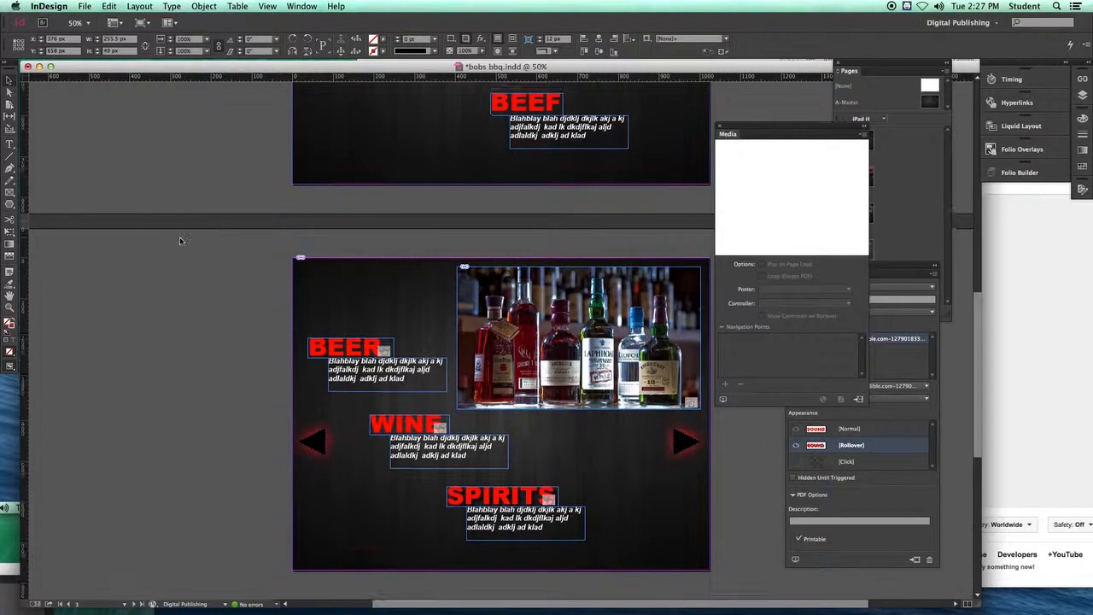
scroll(181, 243, "up", 5)
scroll(186, 243, "up", 15)
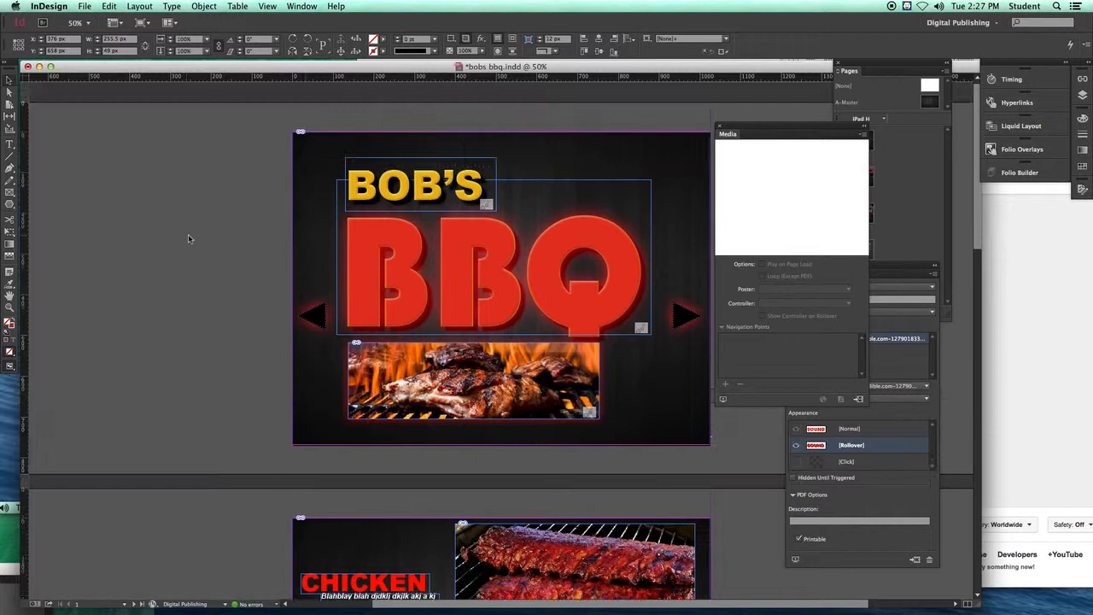
Step: Select the first page and open the Page Transitions panel beside the document
left_click(305, 244)
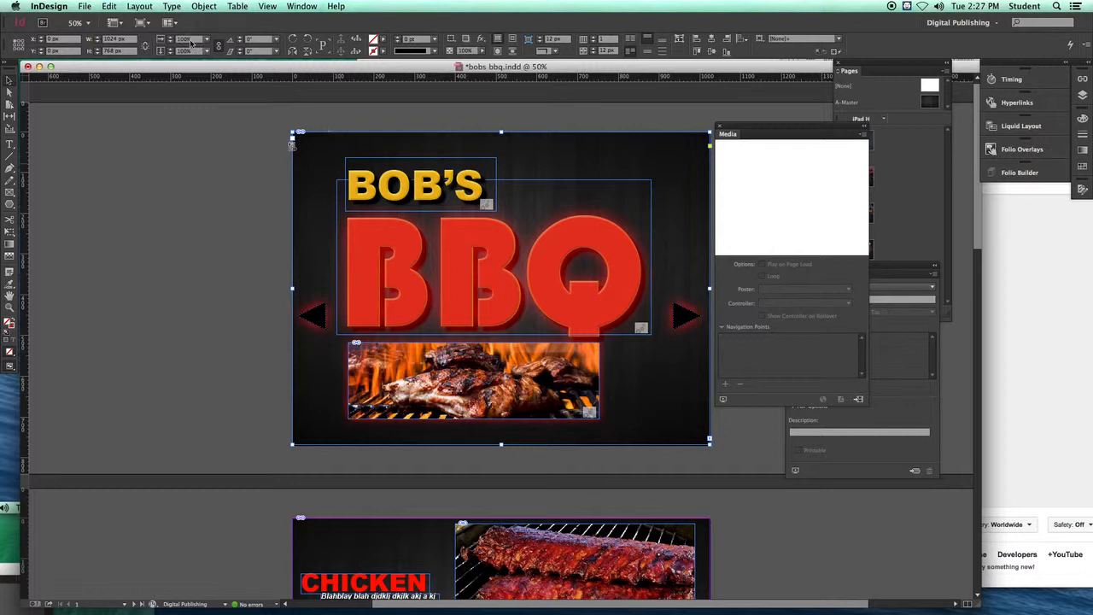
left_click(299, 6)
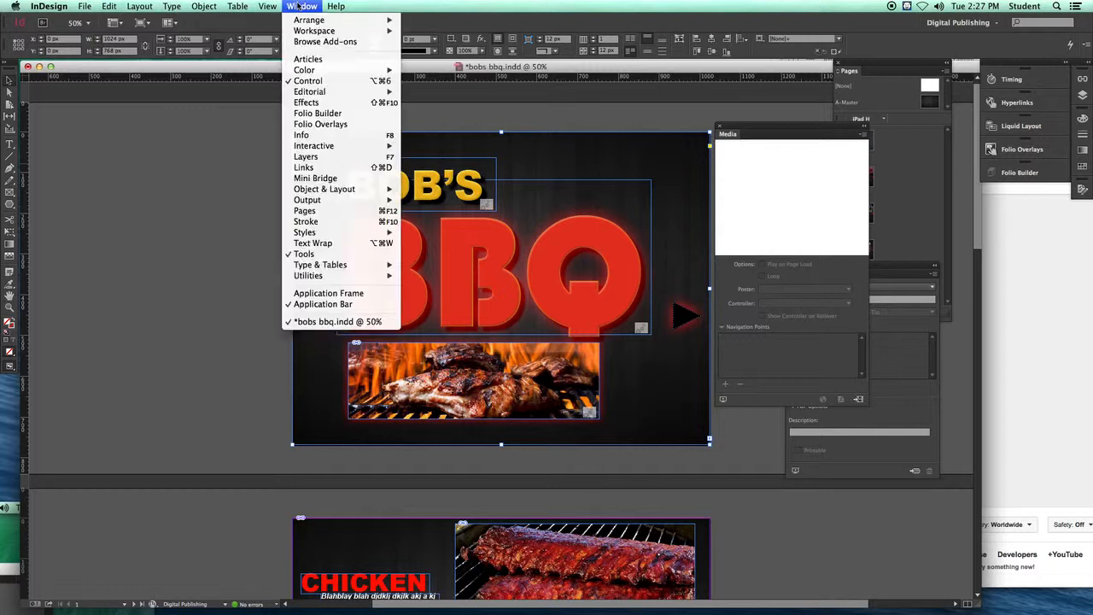
mouse_move(352, 145)
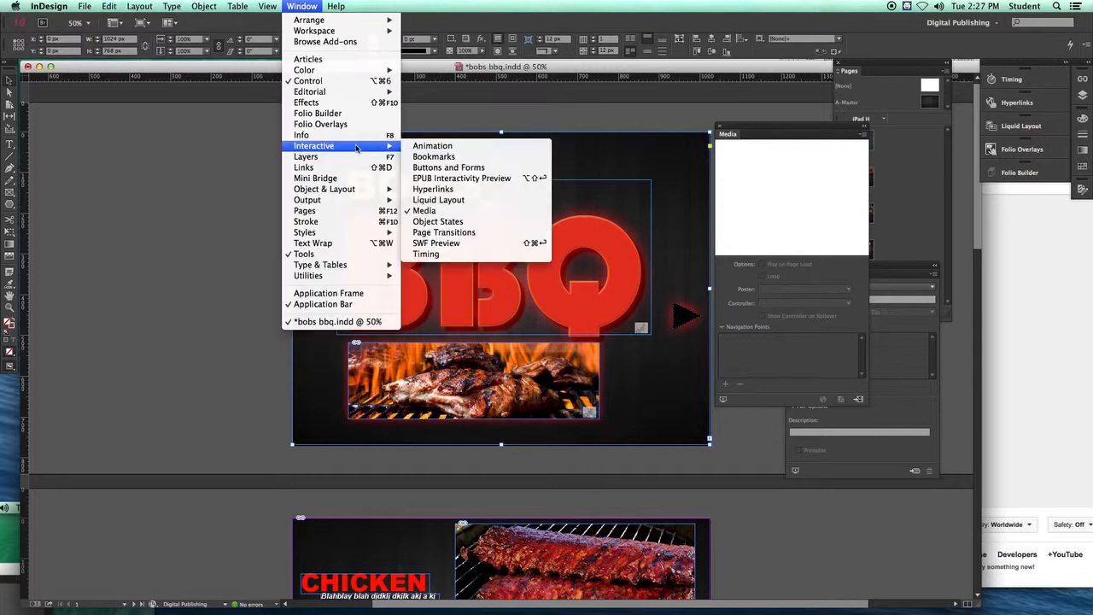
left_click(433, 233)
left_click_drag(519, 259, 134, 135)
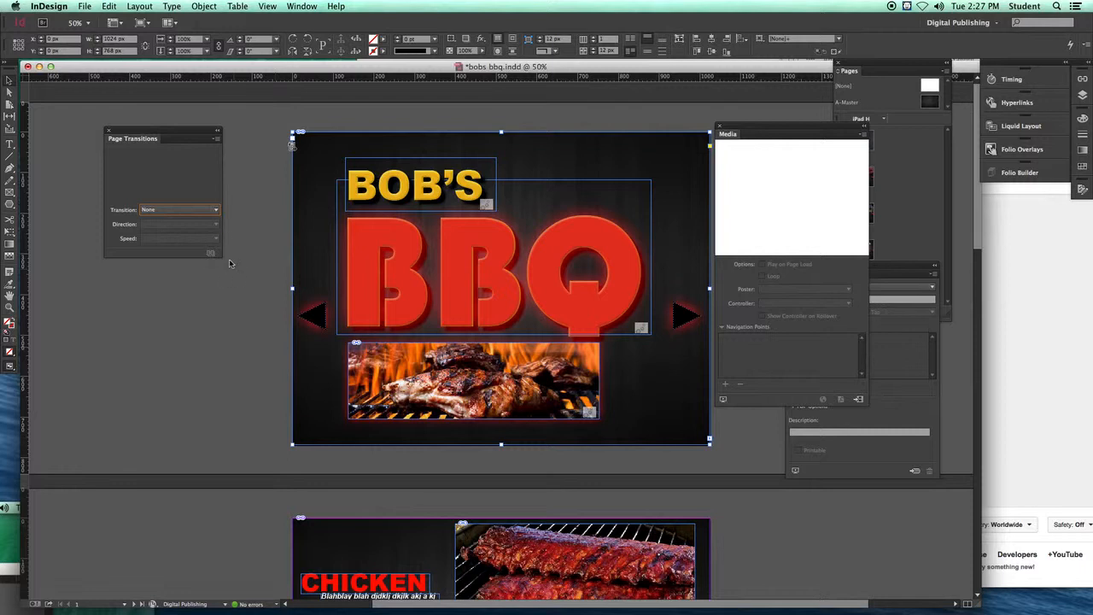
Step: Set the page transition to Fade at Medium speed and apply it to all spreads
left_click(216, 210)
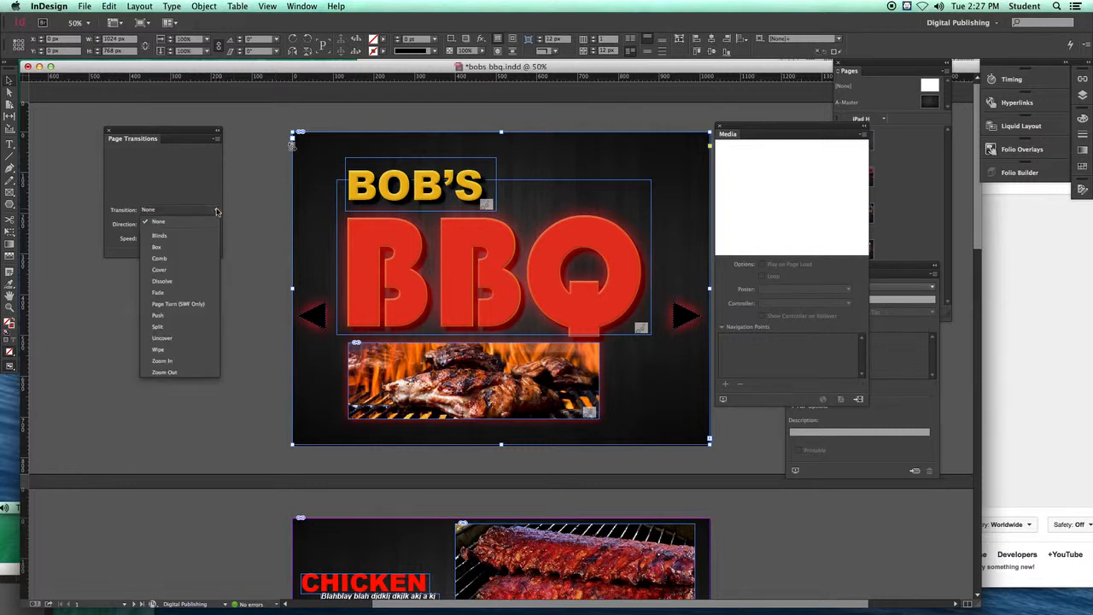
left_click(158, 247)
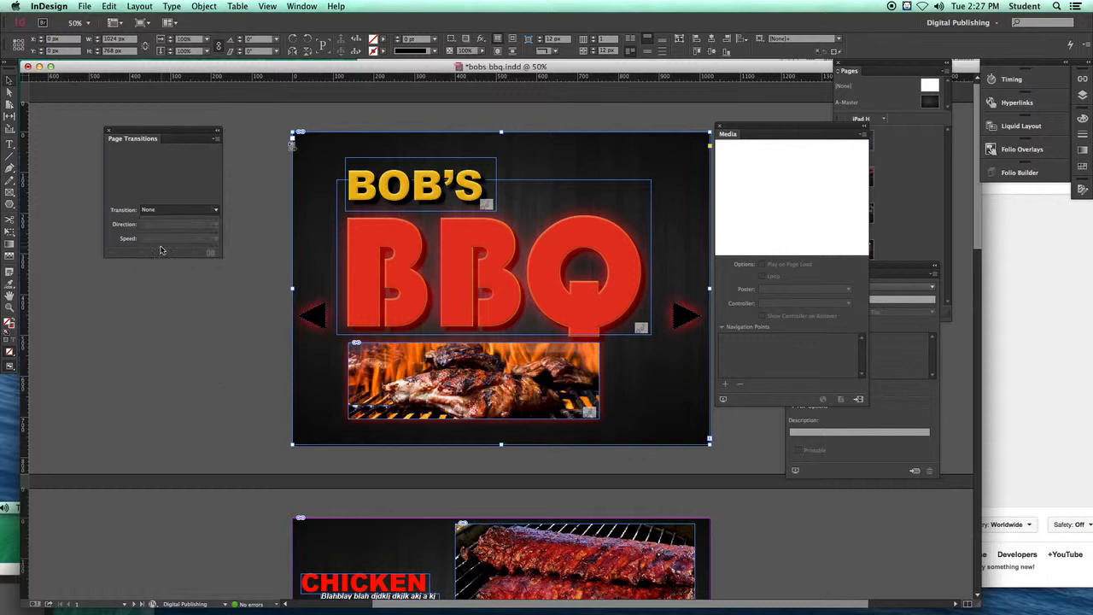
left_click(218, 211)
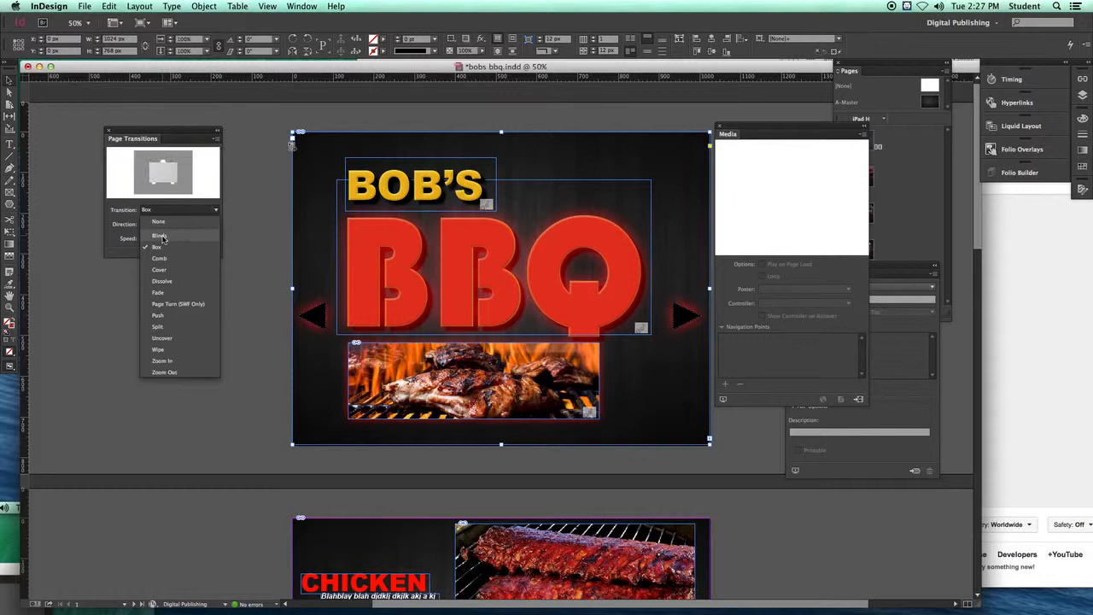
left_click(214, 227)
left_click(217, 211)
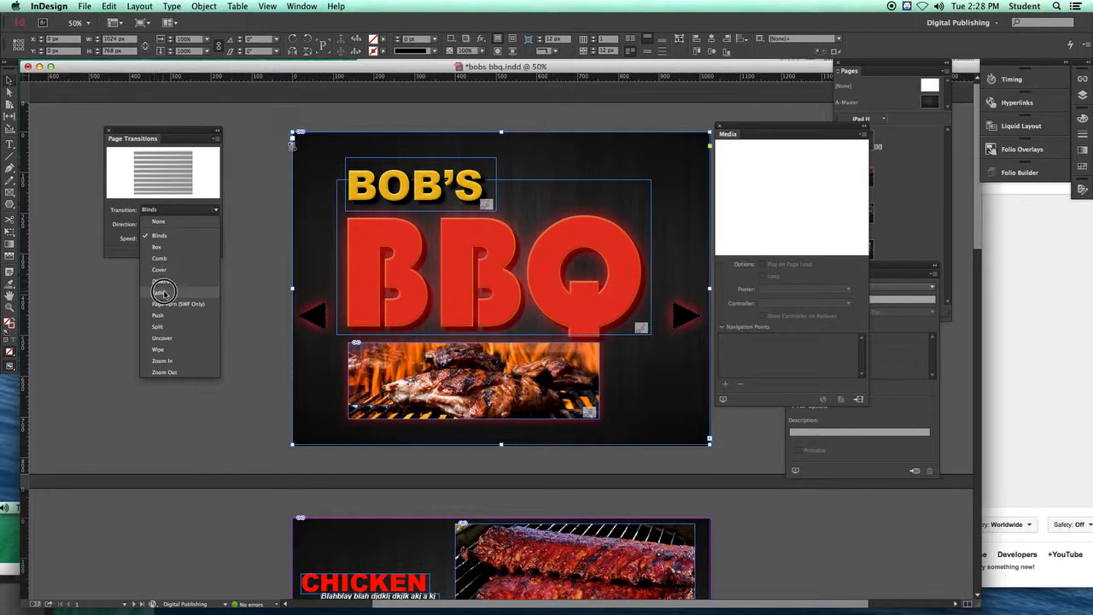
key("Escape")
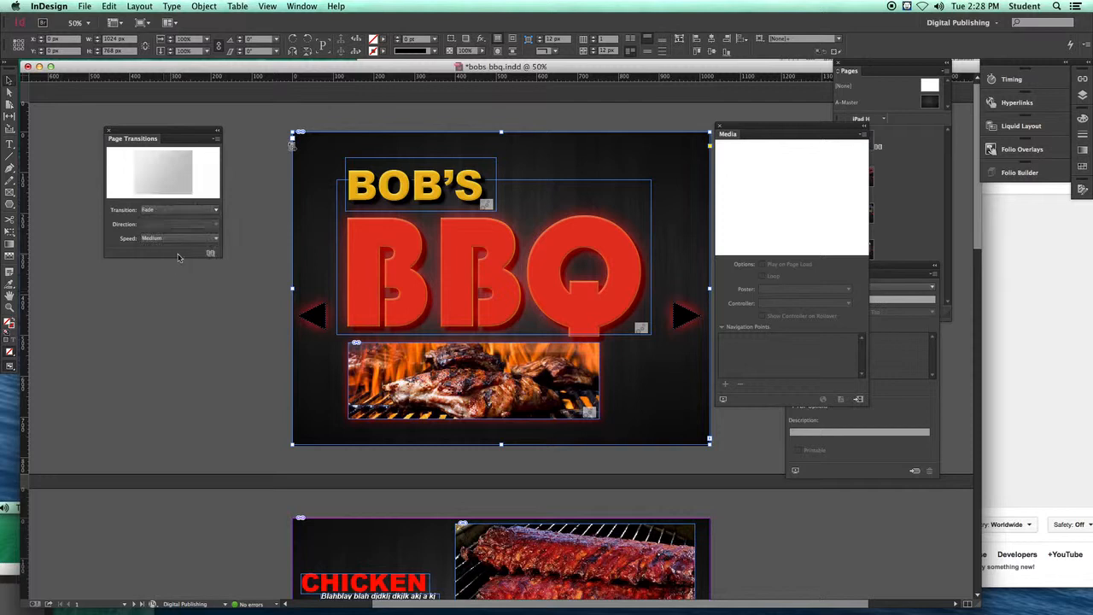
left_click(204, 240)
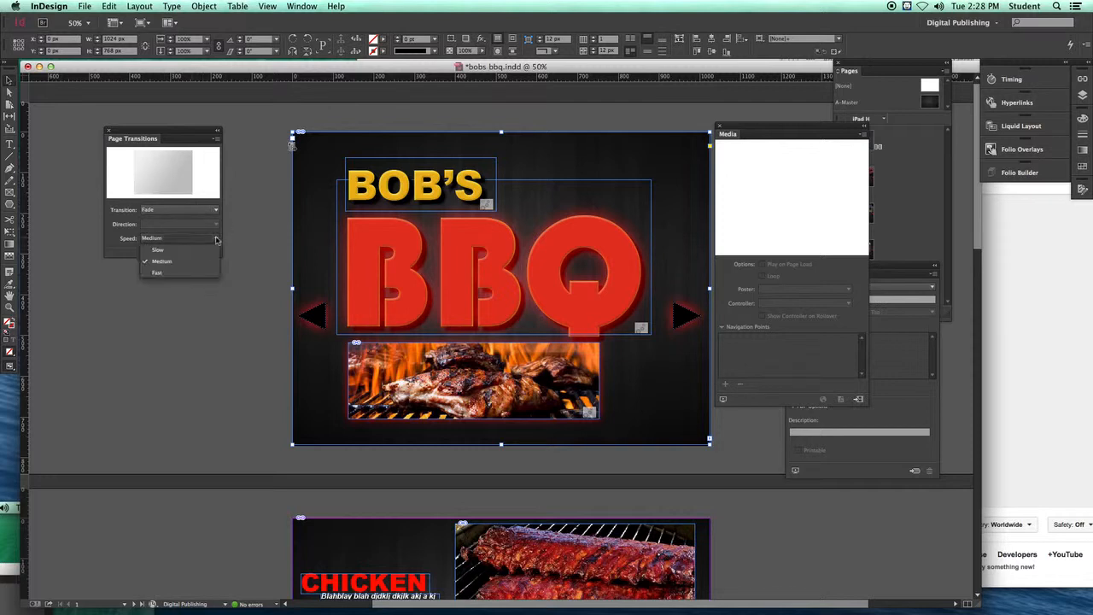
left_click(166, 264)
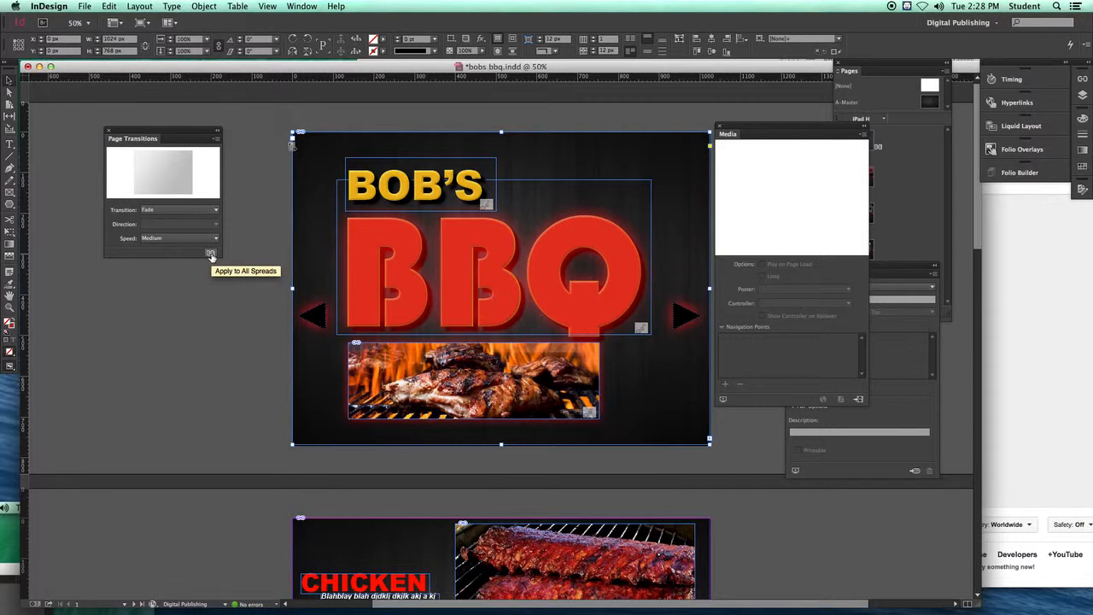
left_click(211, 256)
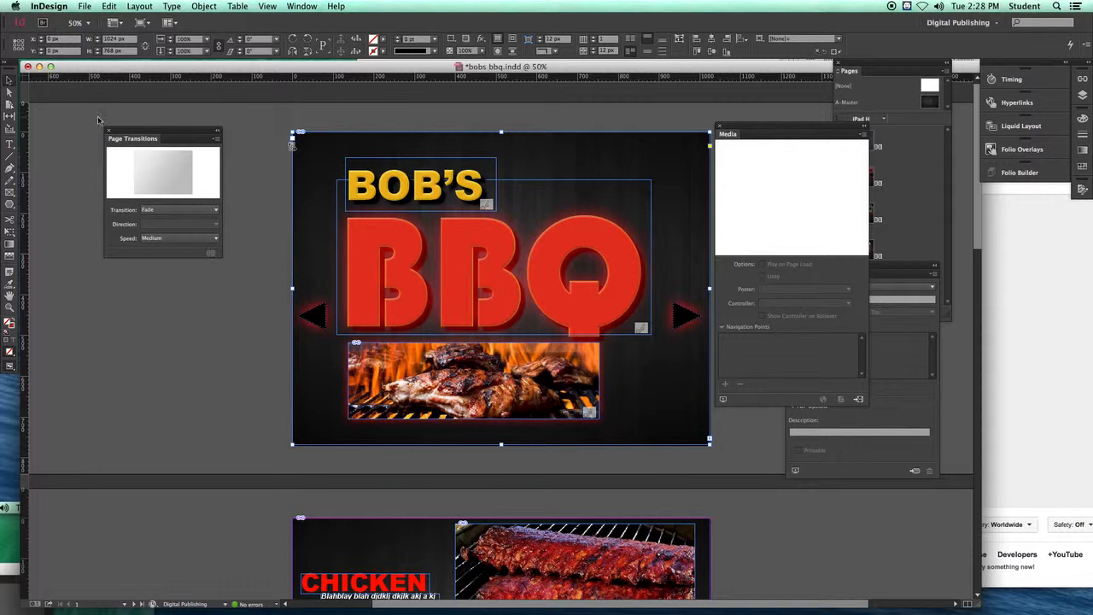
Step: Save the document
left_click(86, 7)
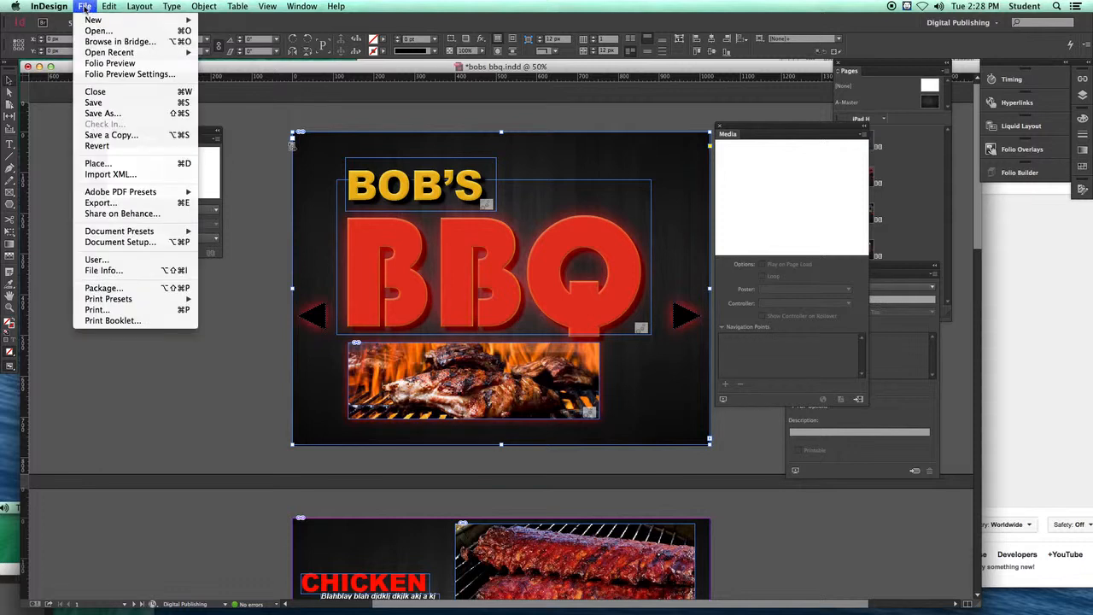
left_click(102, 102)
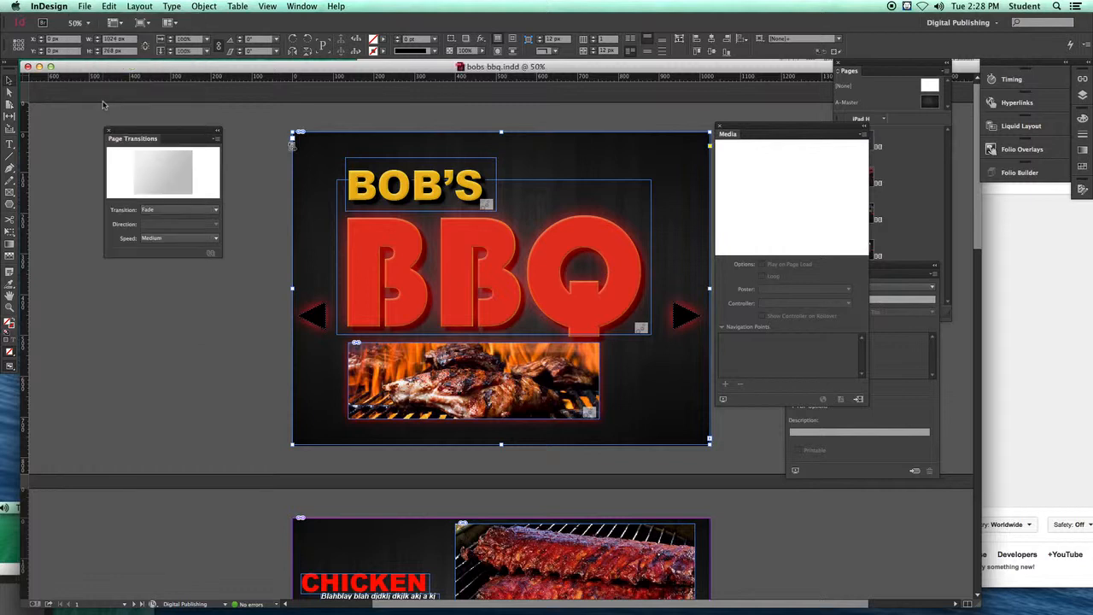
Step: Export the document as a Flash Player (SWF) file named bobs bbq, replacing the existing file, with default export settings
left_click(85, 6)
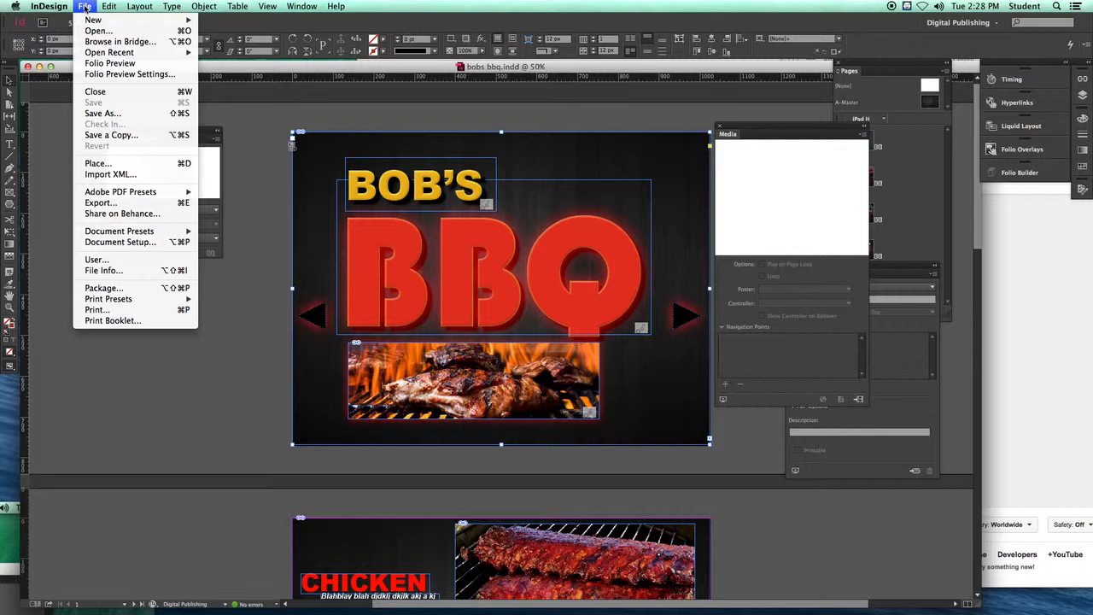
left_click(113, 201)
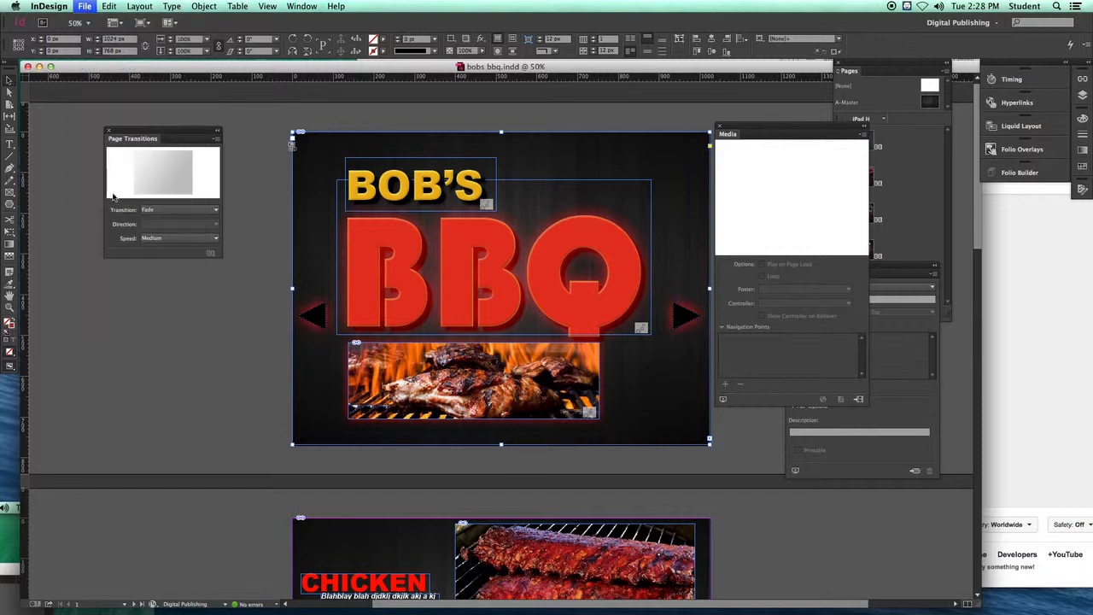
left_click(643, 319)
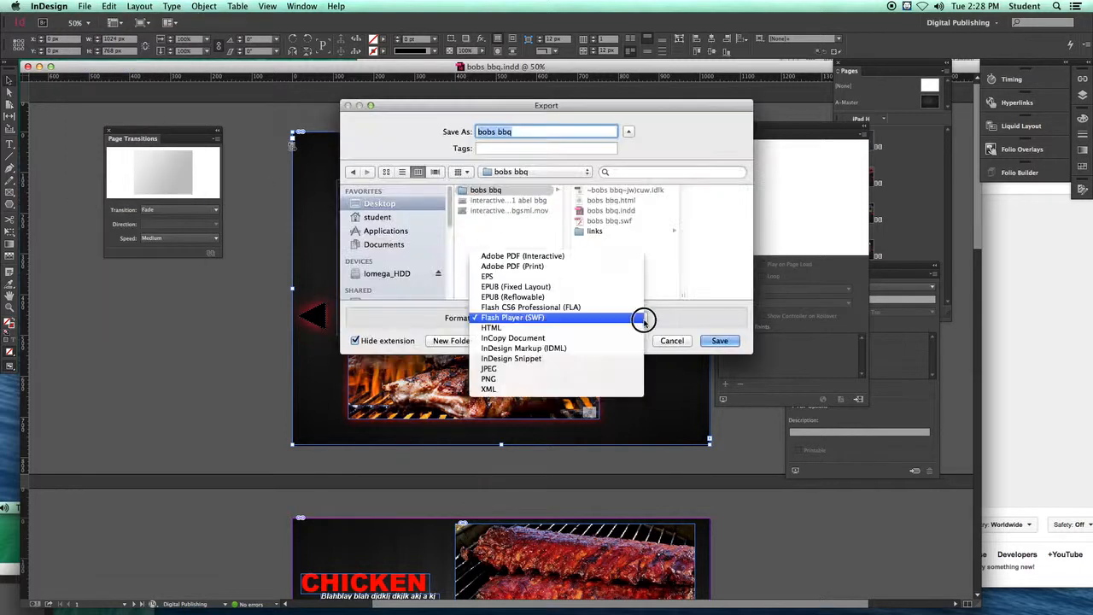
left_click(537, 318)
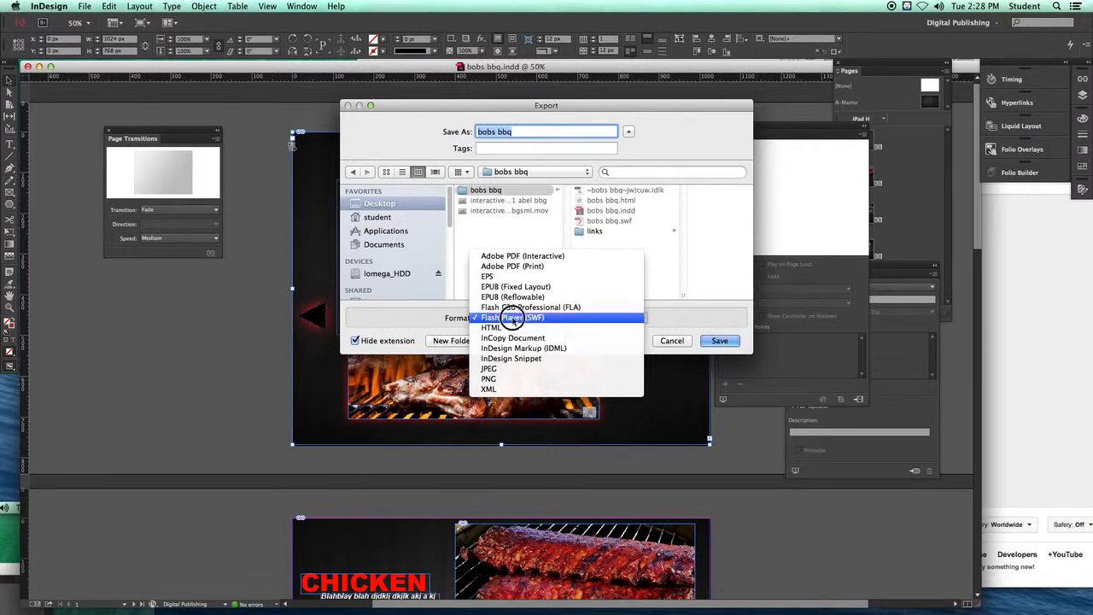
left_click(514, 320)
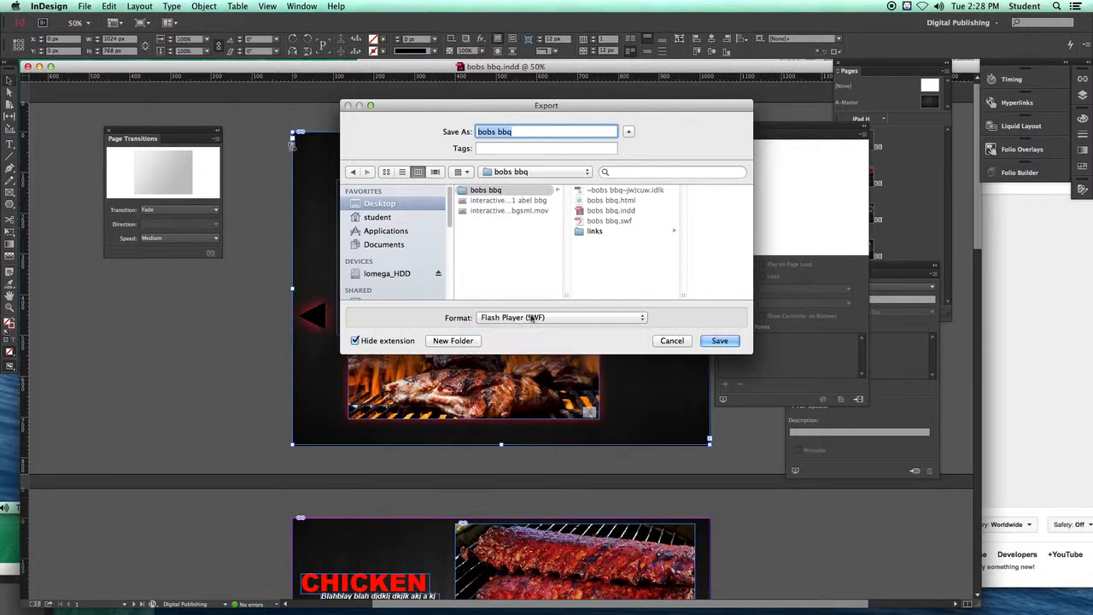
left_click(712, 342)
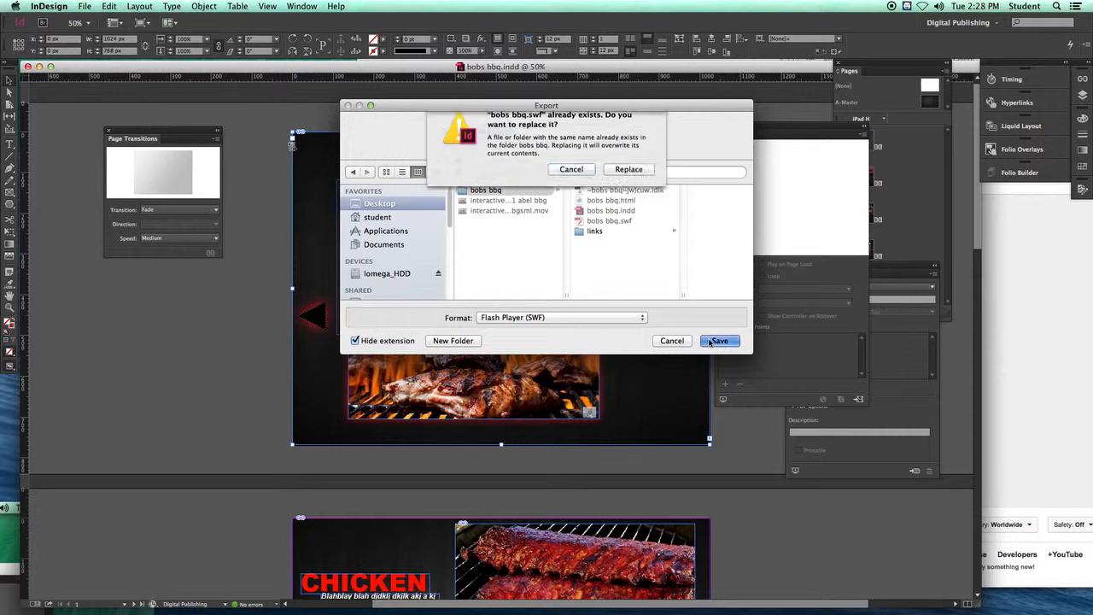
left_click(632, 181)
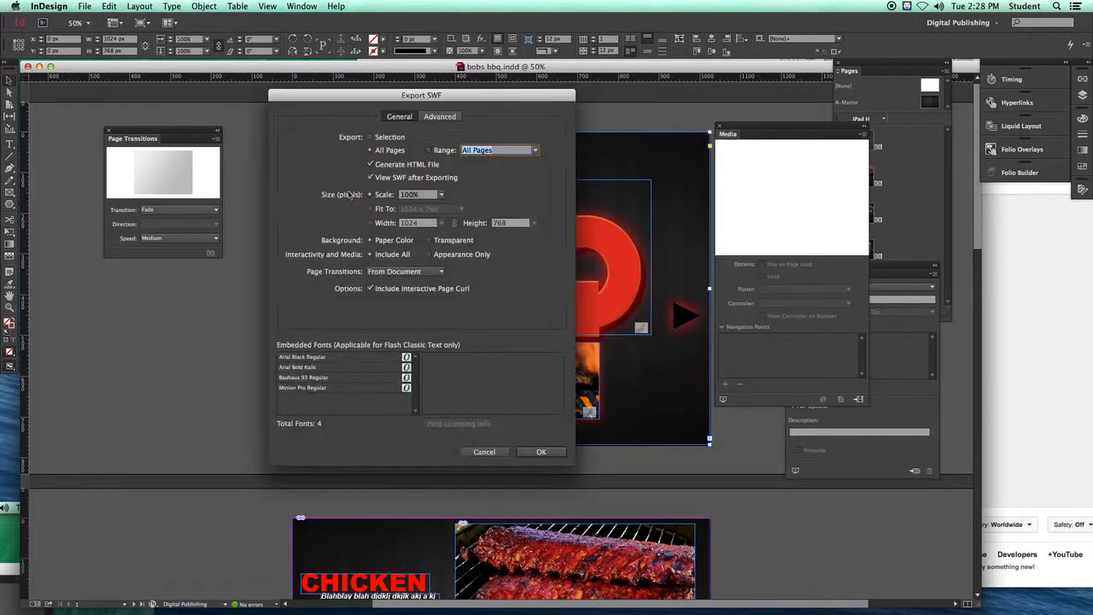
left_click(541, 452)
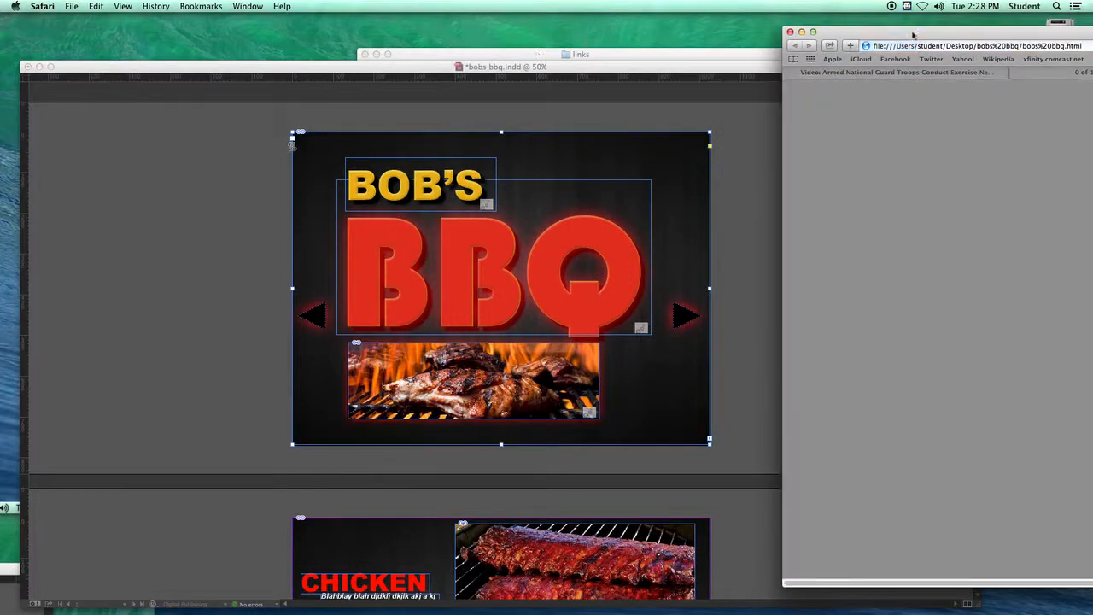
Step: In Safari, enlarge the browser window and page through the exported publication to test the page transitions
left_click_drag(913, 34, 311, 24)
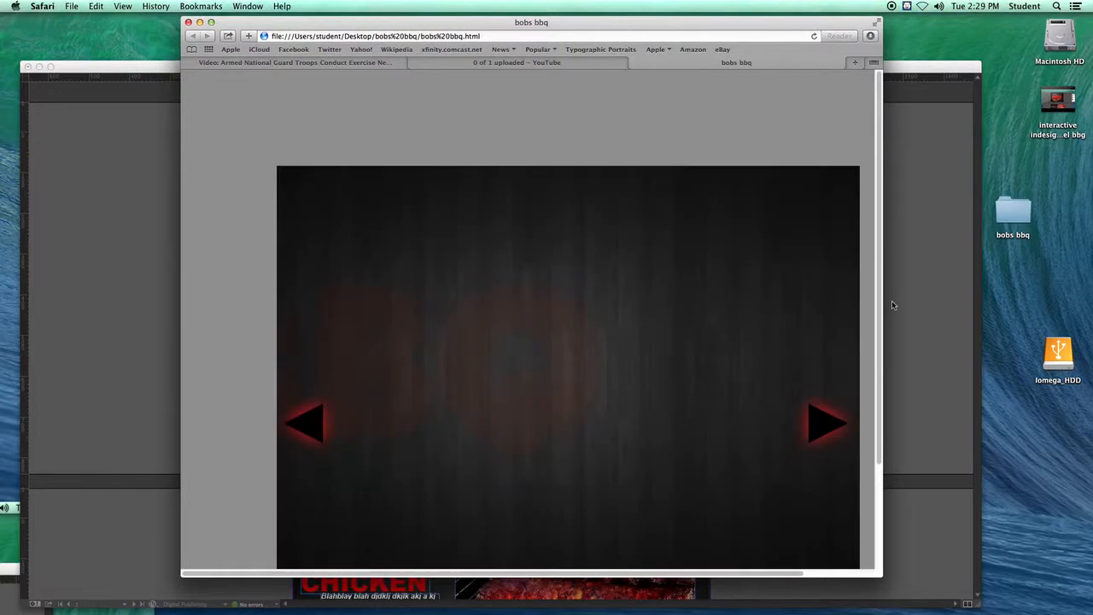
left_click_drag(879, 574, 928, 585)
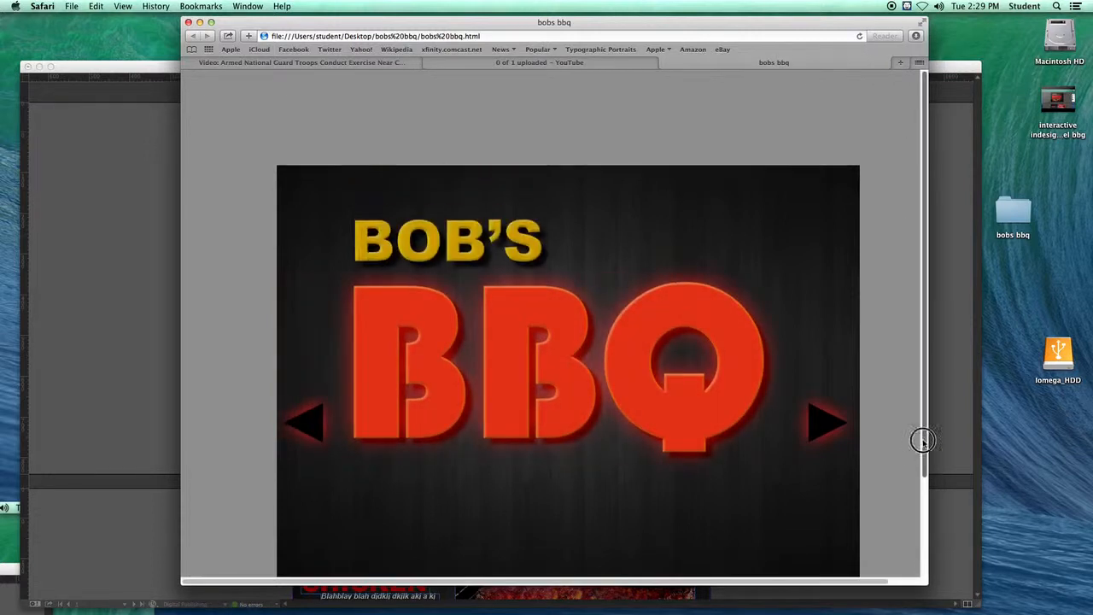
left_click_drag(922, 440, 923, 469)
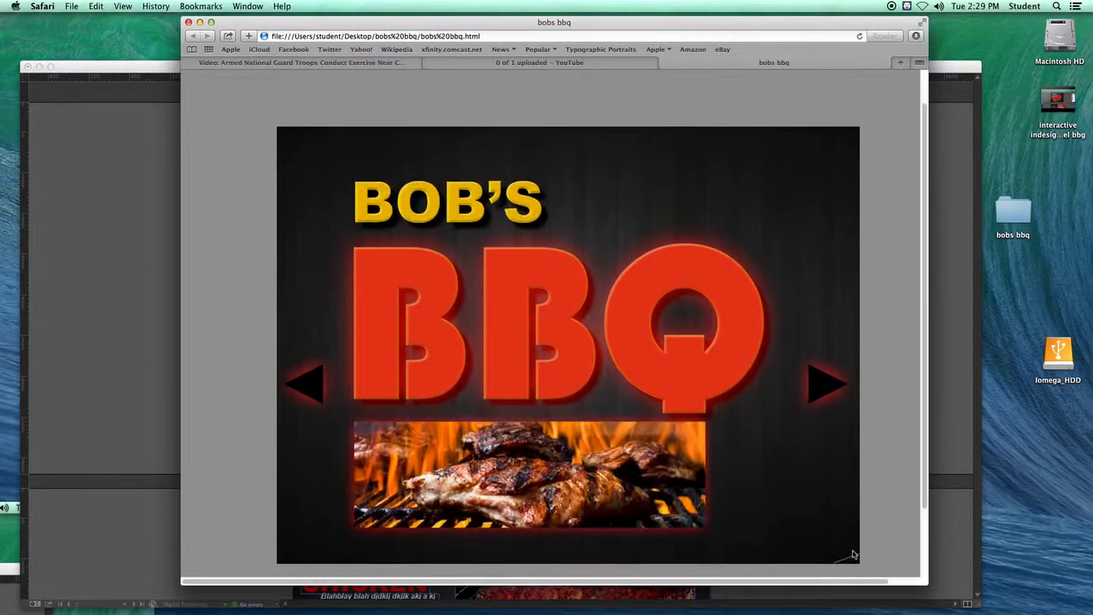
left_click_drag(852, 555, 251, 532)
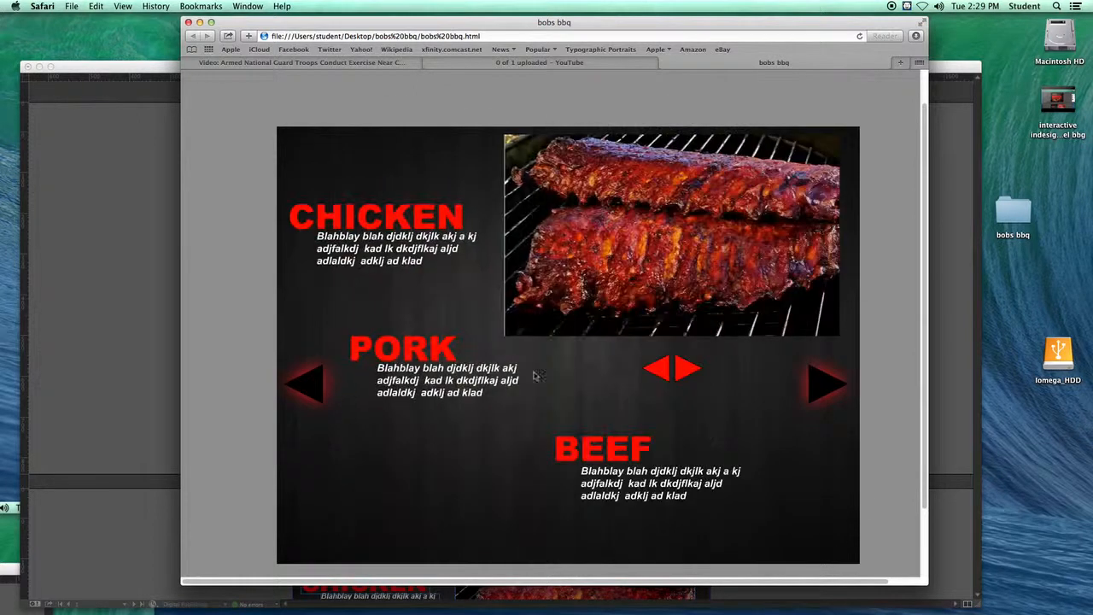
left_click(827, 386)
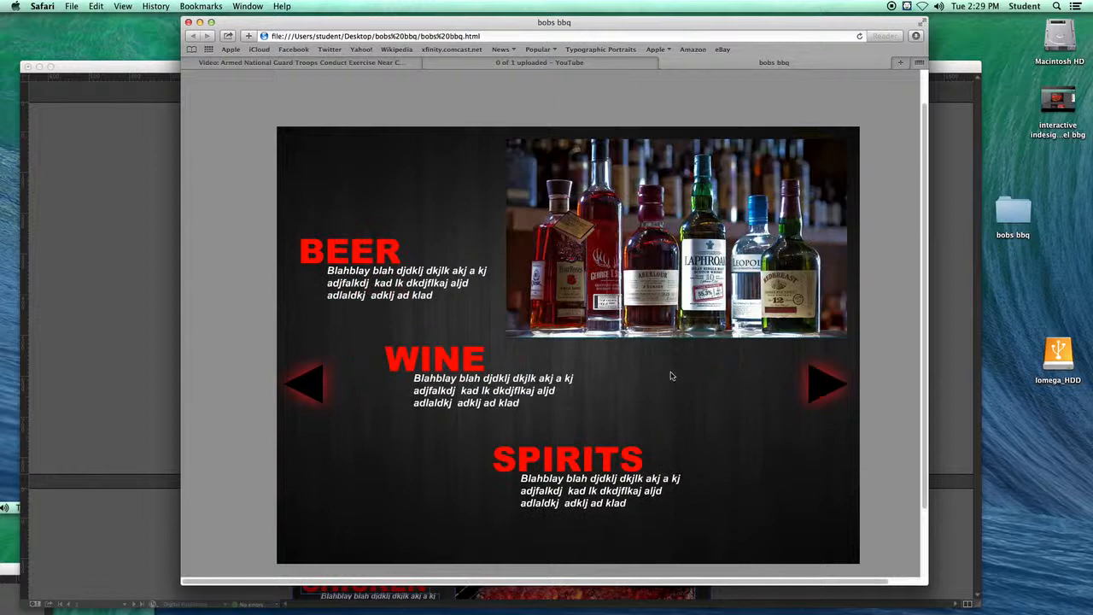
left_click(309, 381)
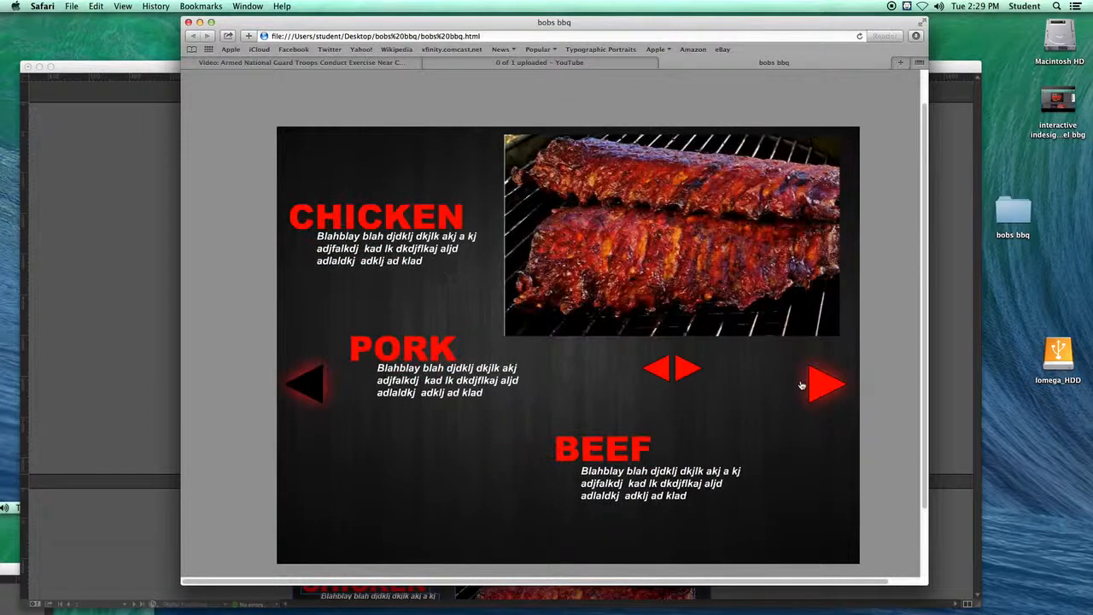
left_click(817, 388)
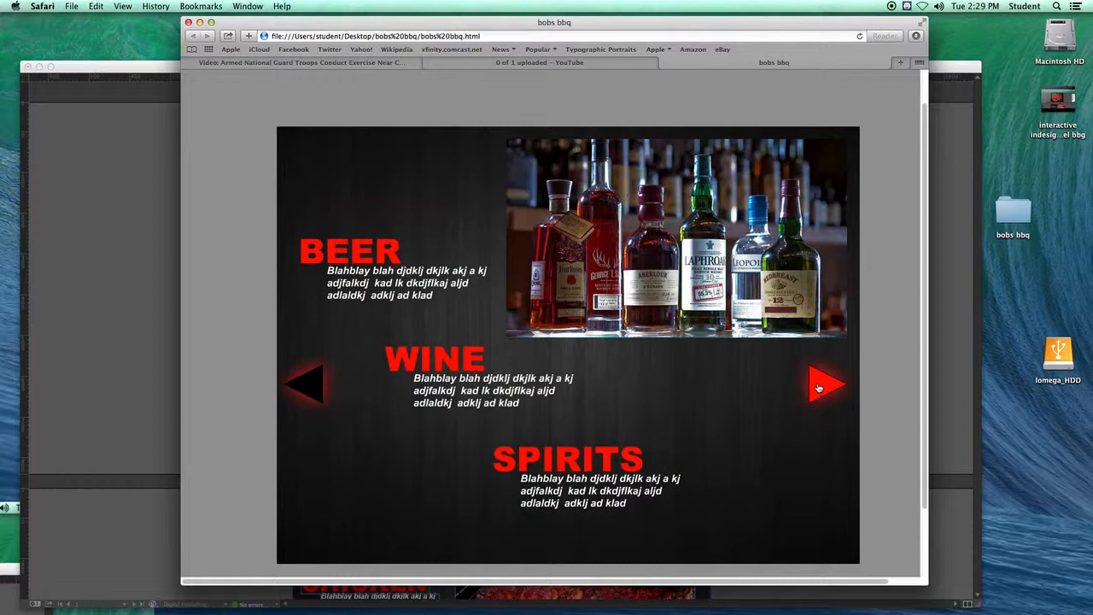
left_click(818, 387)
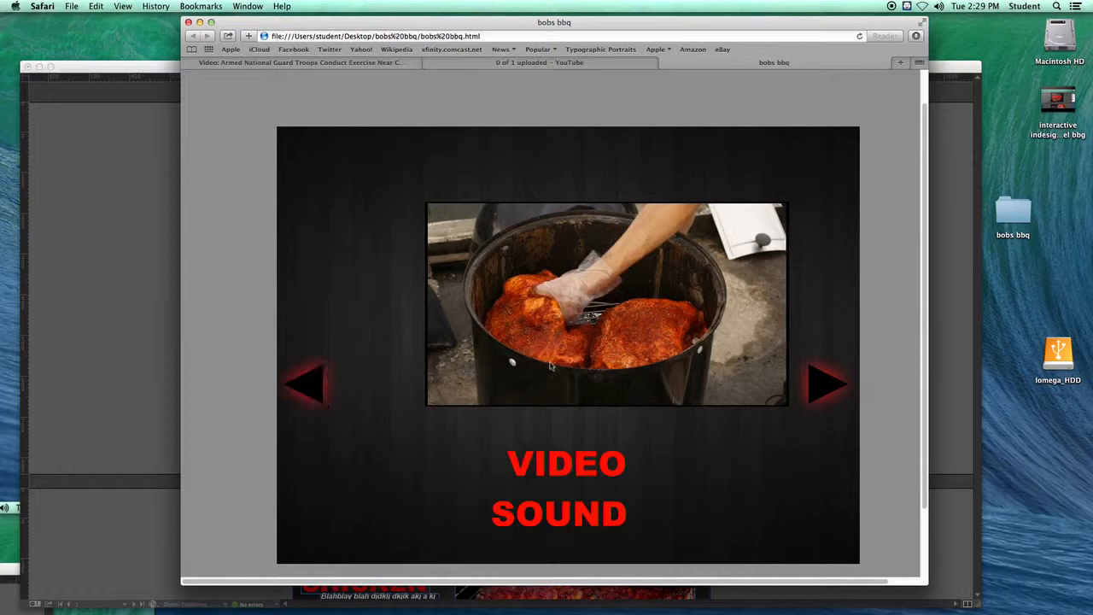
left_click(440, 394)
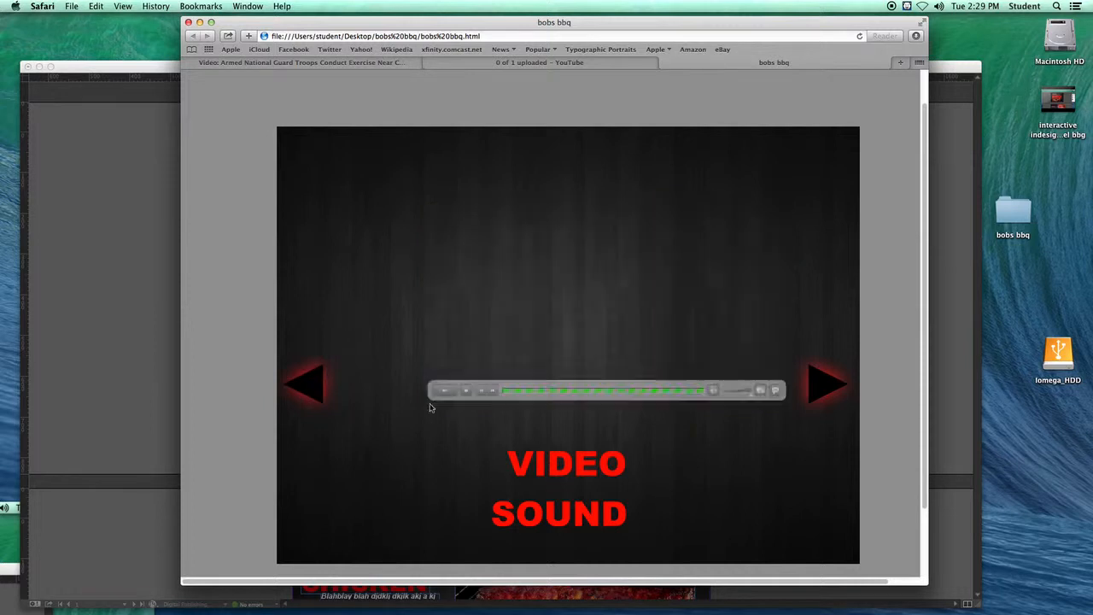
left_click(313, 385)
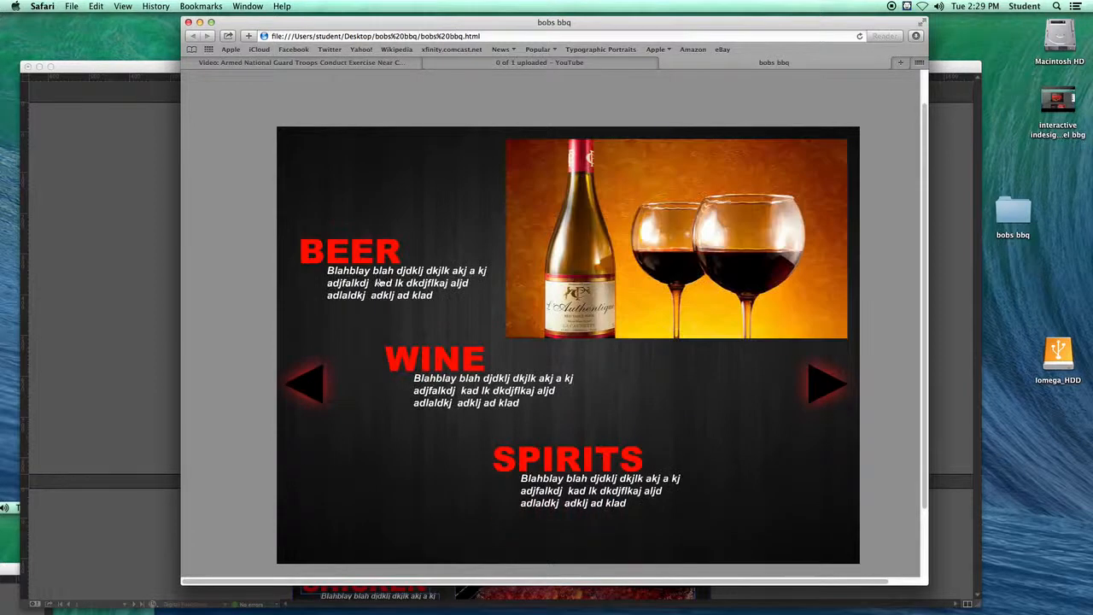
Step: Test the exported publication by paging back with the previous arrows and cycling the meats spread's image slideshow arrows
left_click(307, 384)
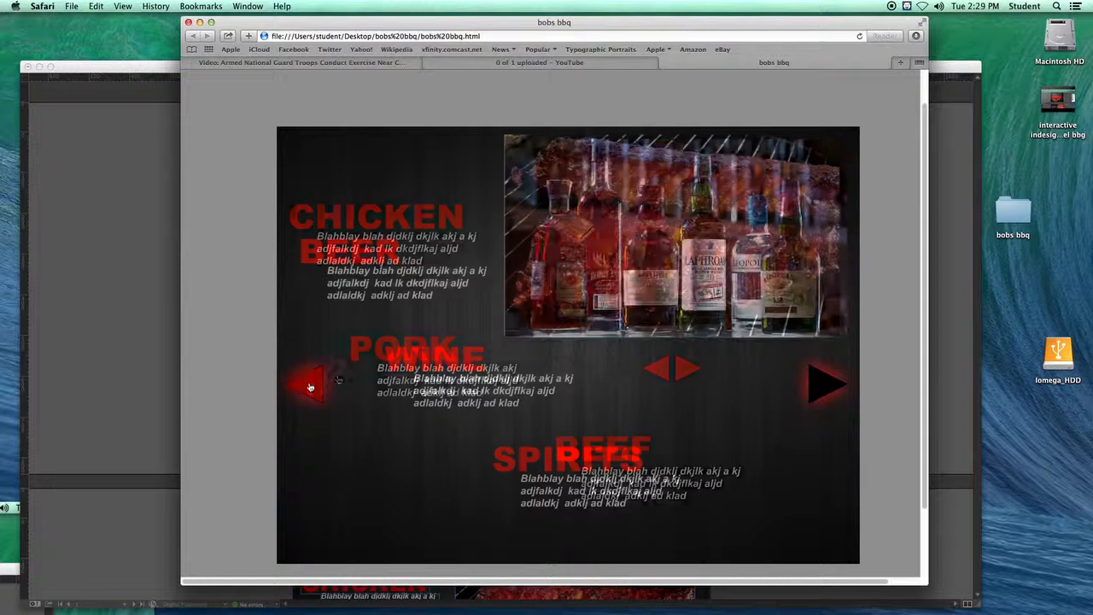
left_click(696, 374)
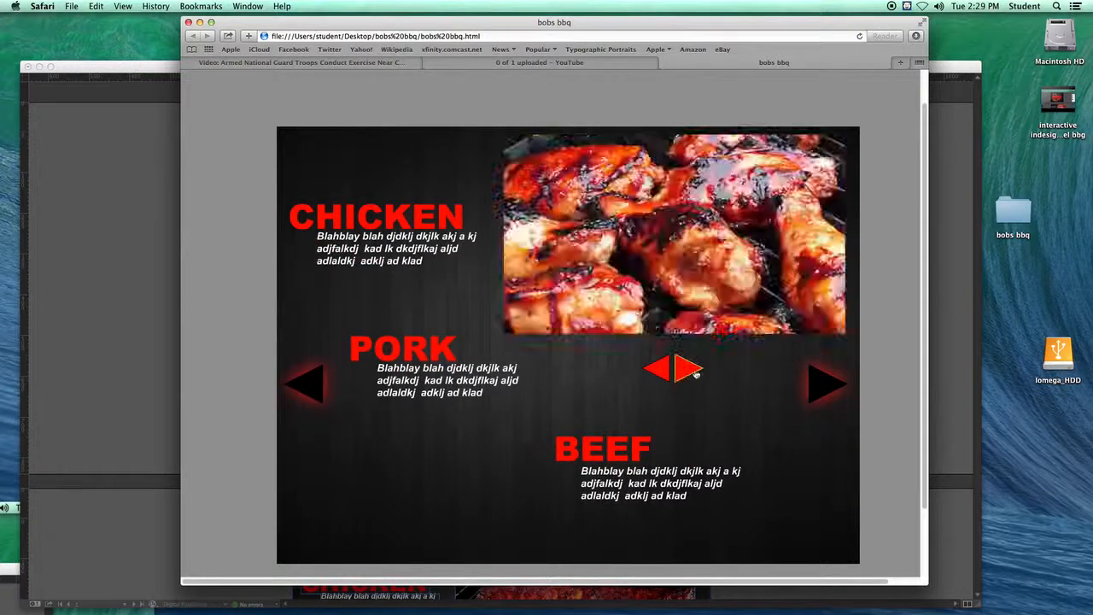
left_click(662, 370)
left_click(314, 385)
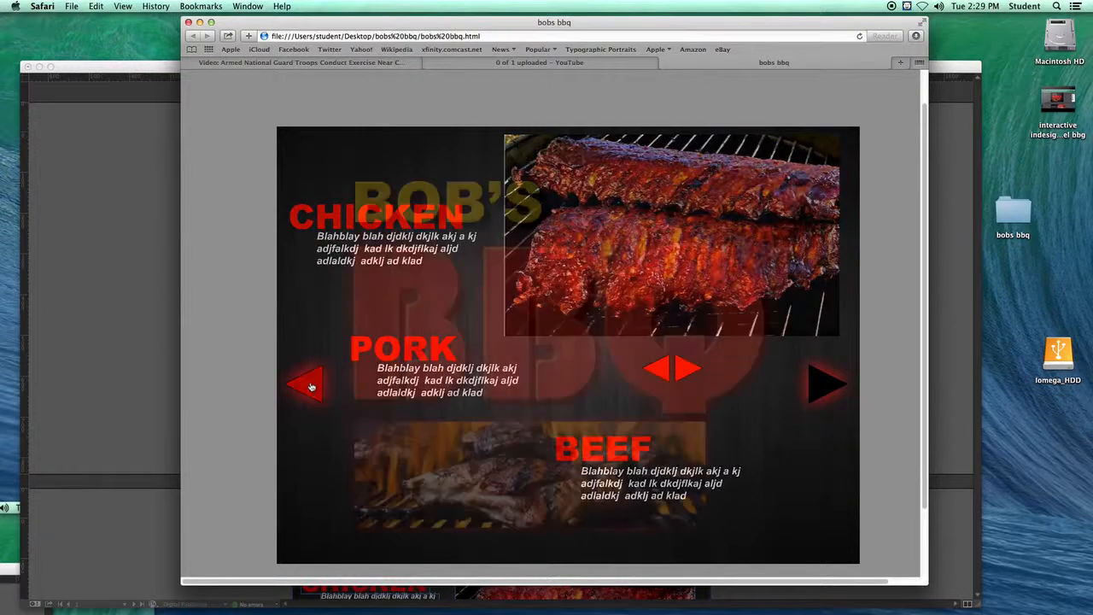
left_click(312, 384)
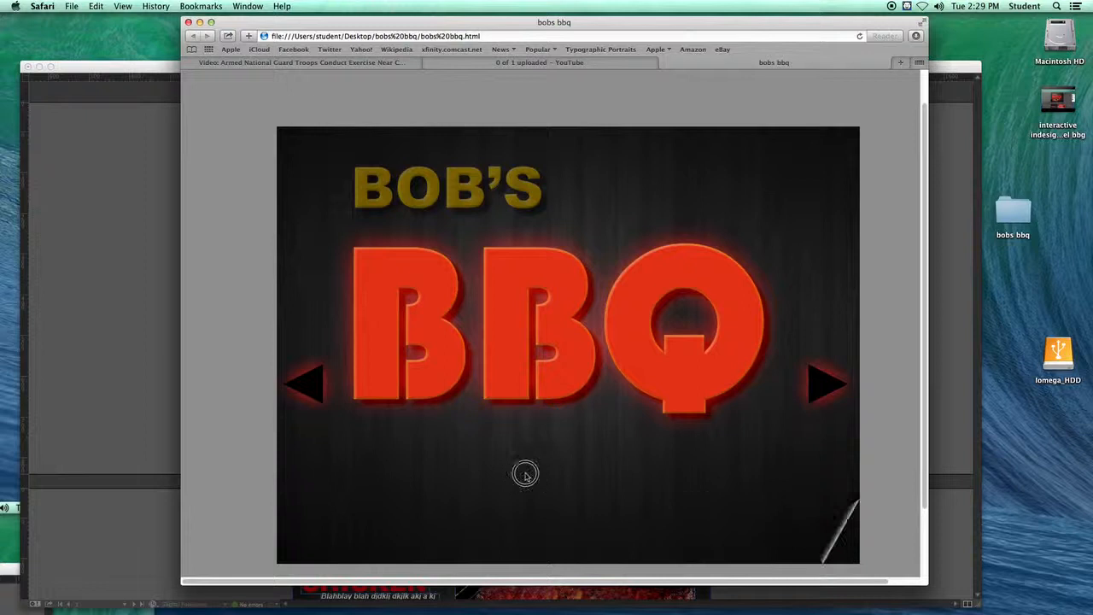
Step: Turn the publication's pages by dragging their corners, and reposition the browser window
left_click_drag(526, 475, 342, 459)
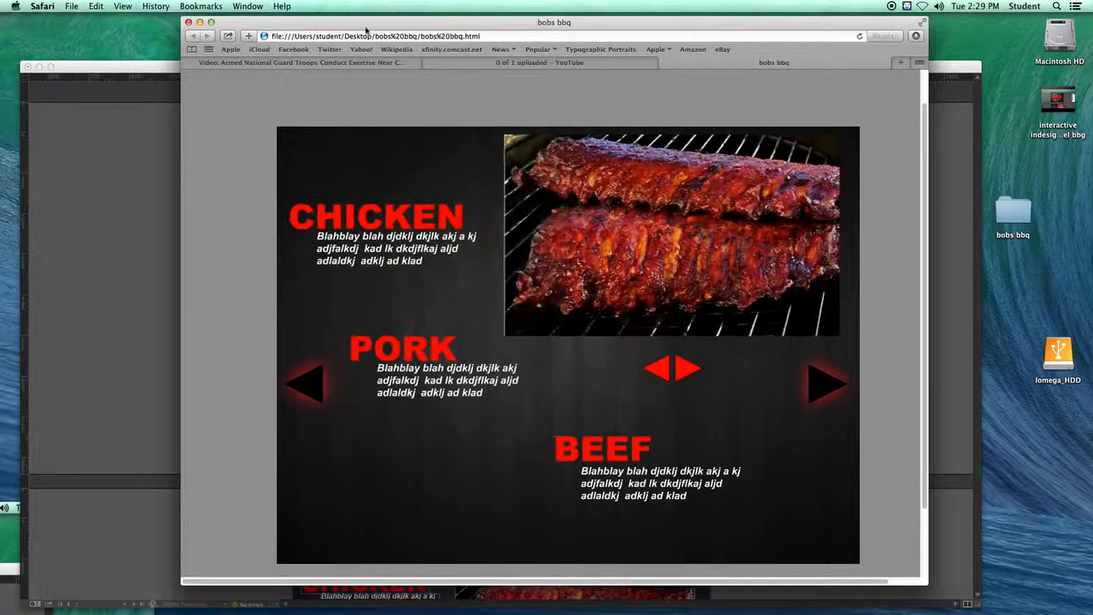
left_click_drag(837, 548, 214, 488)
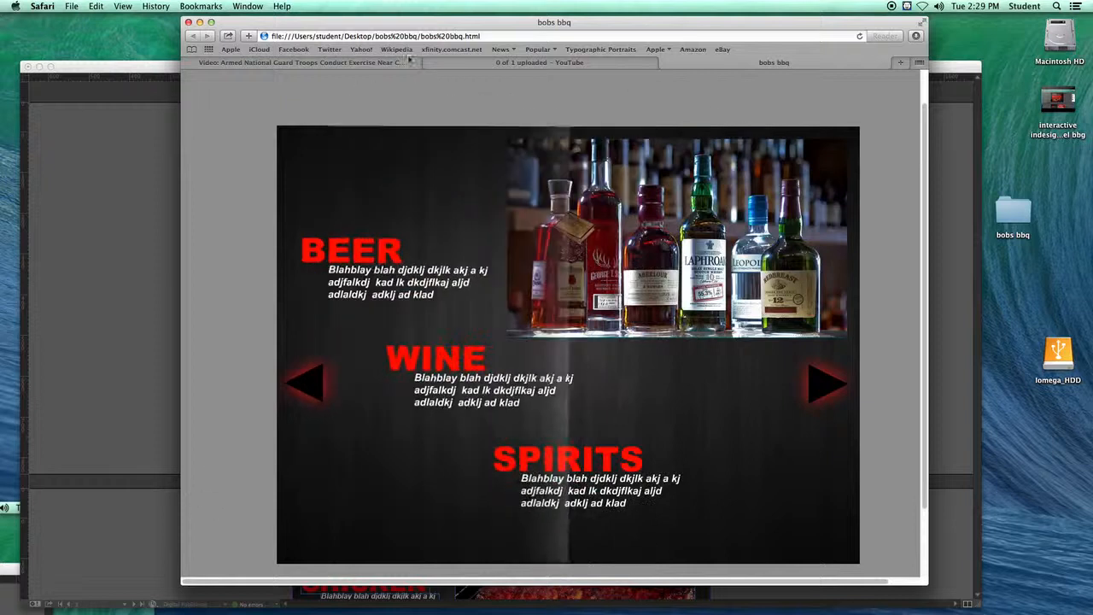
left_click_drag(330, 21, 401, 28)
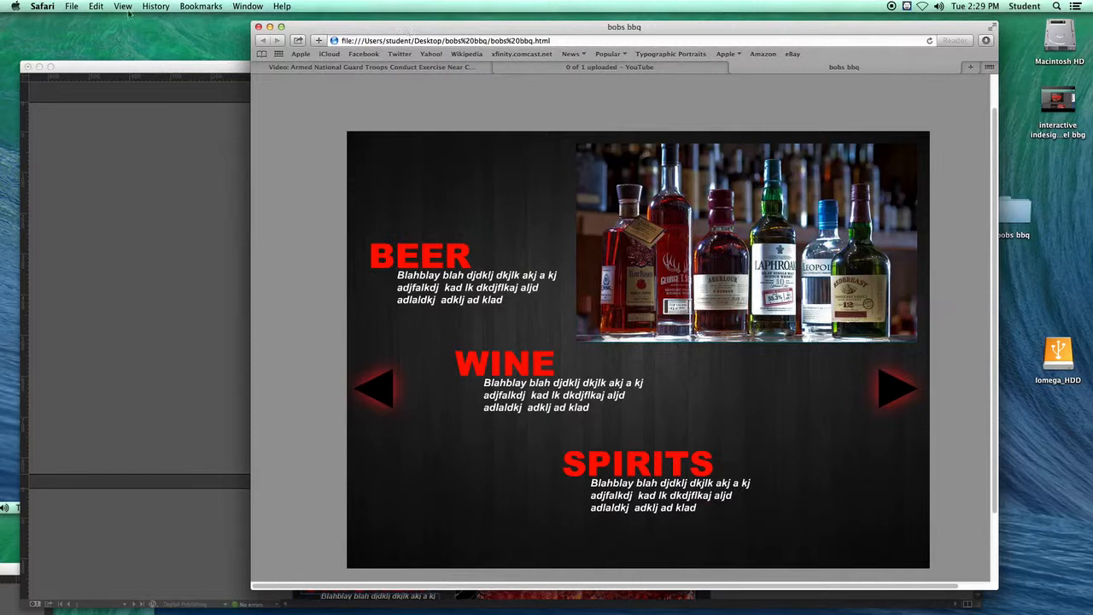